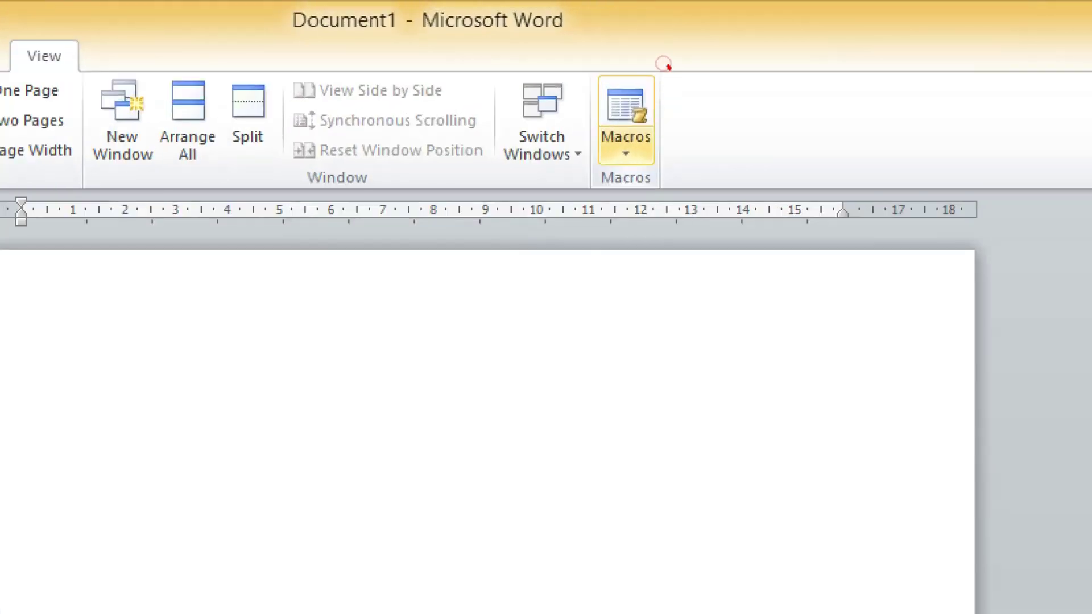
mouse_move(666, 65)
mouse_down()
mouse_move(592, 134)
mouse_move(677, 179)
mouse_move(669, 63)
mouse_up()
key(Escape)
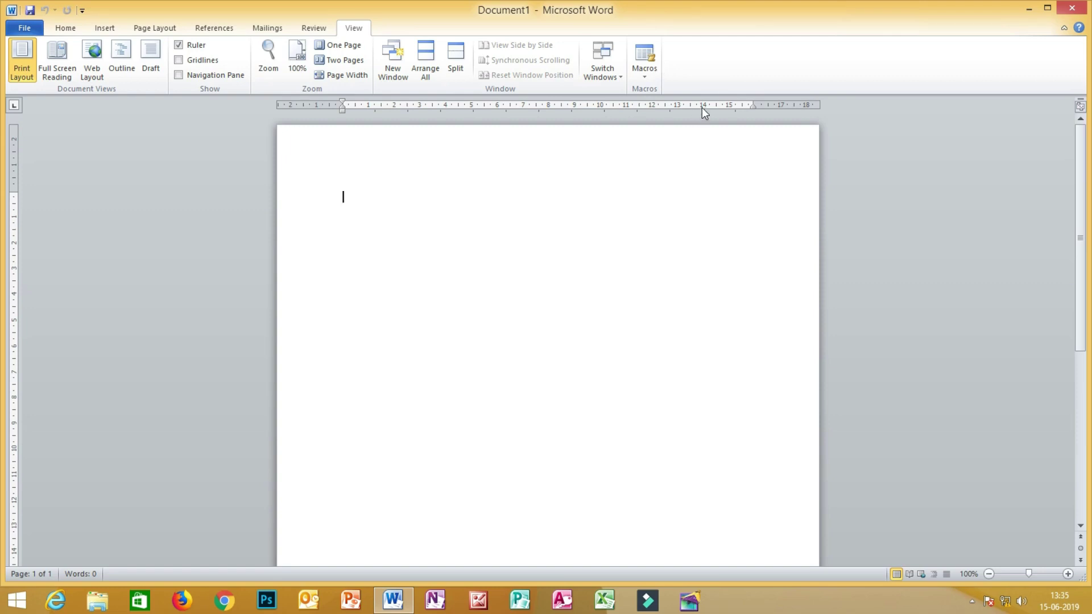
Step: Set up a new macro recording stored in All Documents (Normal.dotm), entering a personal first name as the macro name
click(646, 68)
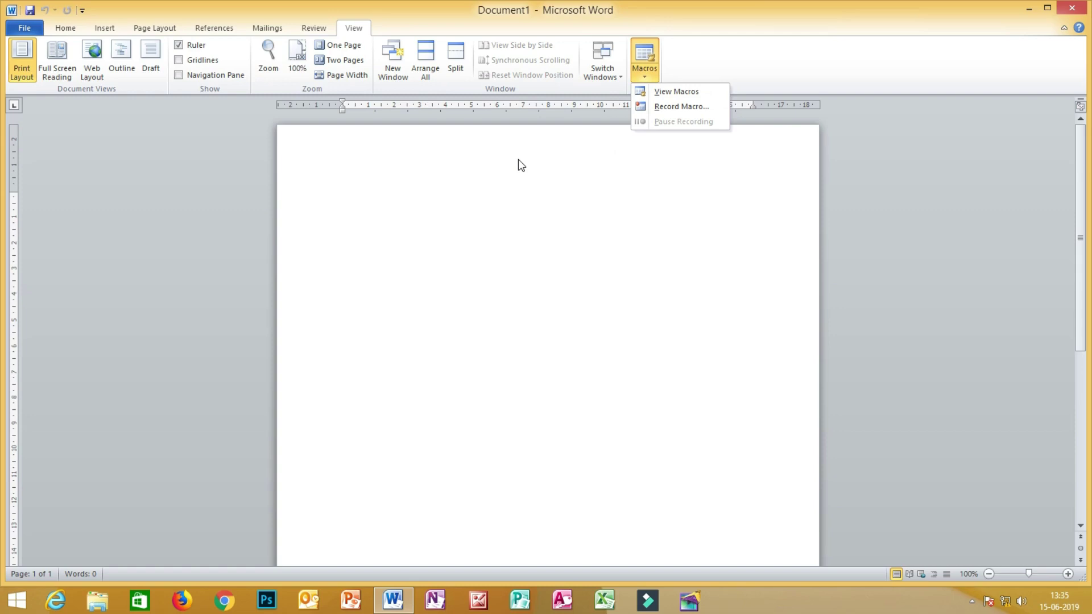
click(669, 108)
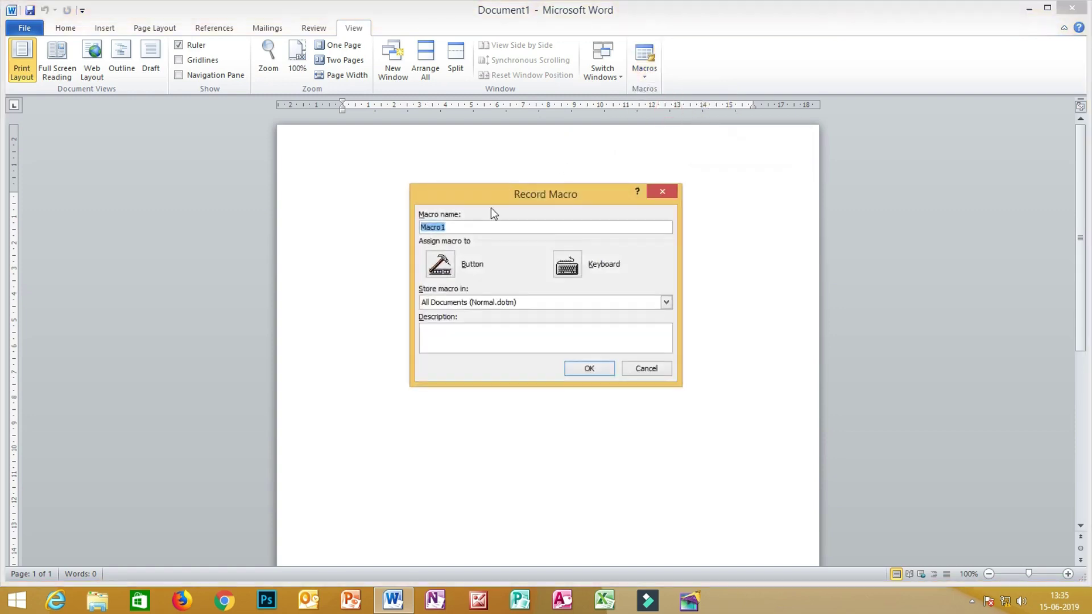
click(450, 228)
key(BackSpace)
key(BackSpace)
key(BackSpace)
key(BackSpace)
key(BackSpace)
key(BackSpace)
text(chan)
key(ctrl+2)
mouse_move(597, 245)
mouse_down()
mouse_move(544, 280)
mouse_move(595, 244)
mouse_up()
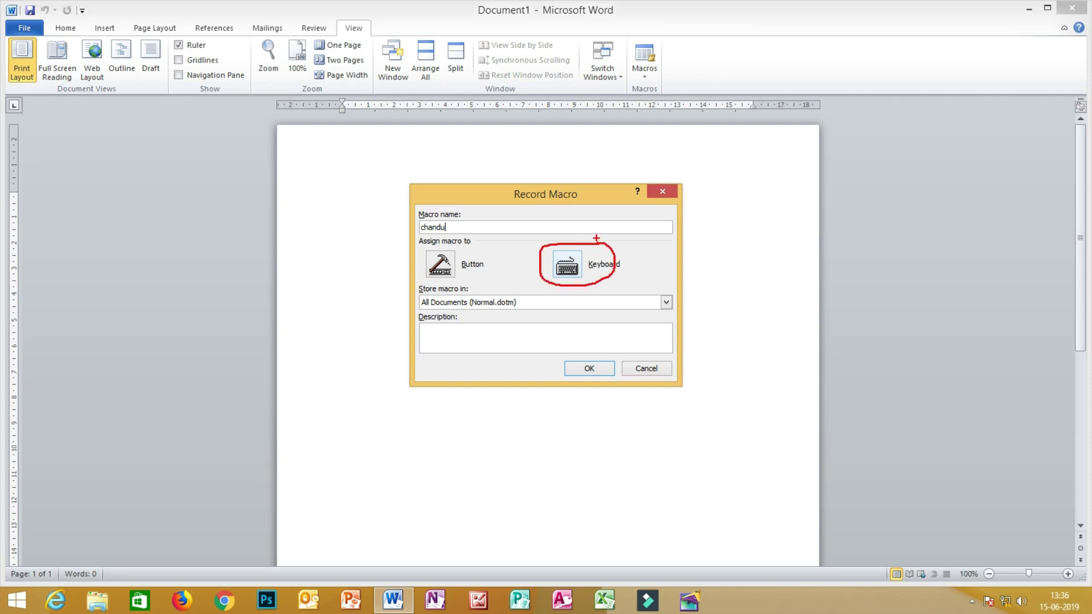
key(Escape)
click(579, 269)
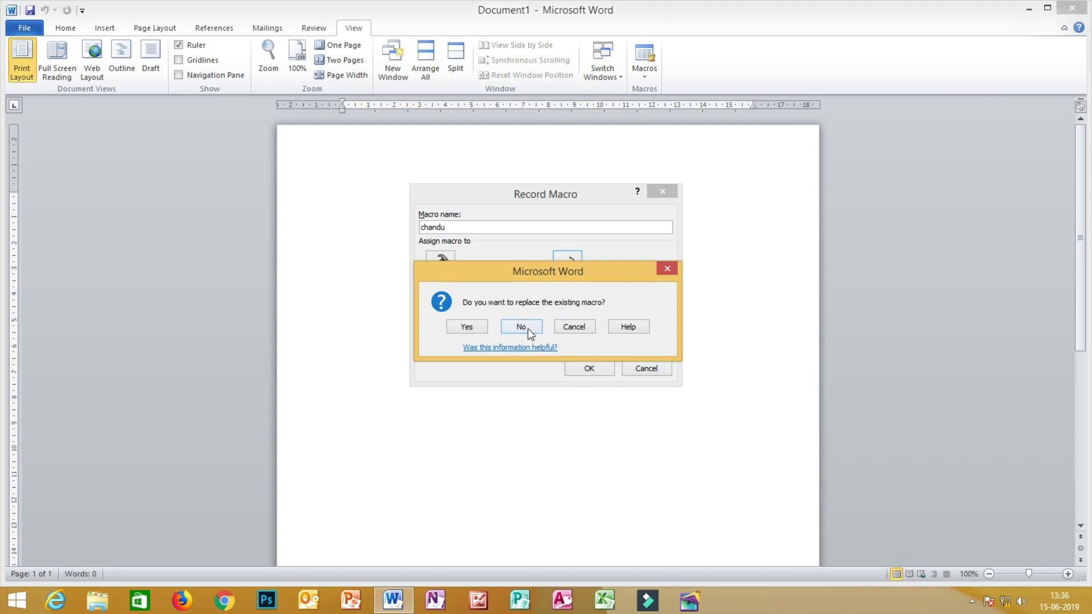
click(523, 327)
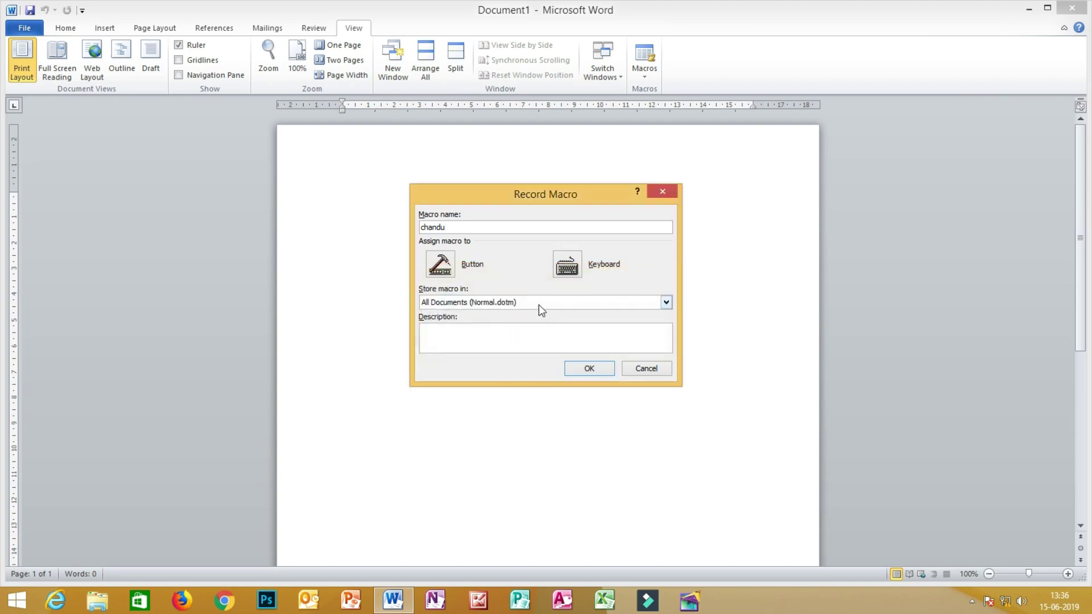
click(567, 265)
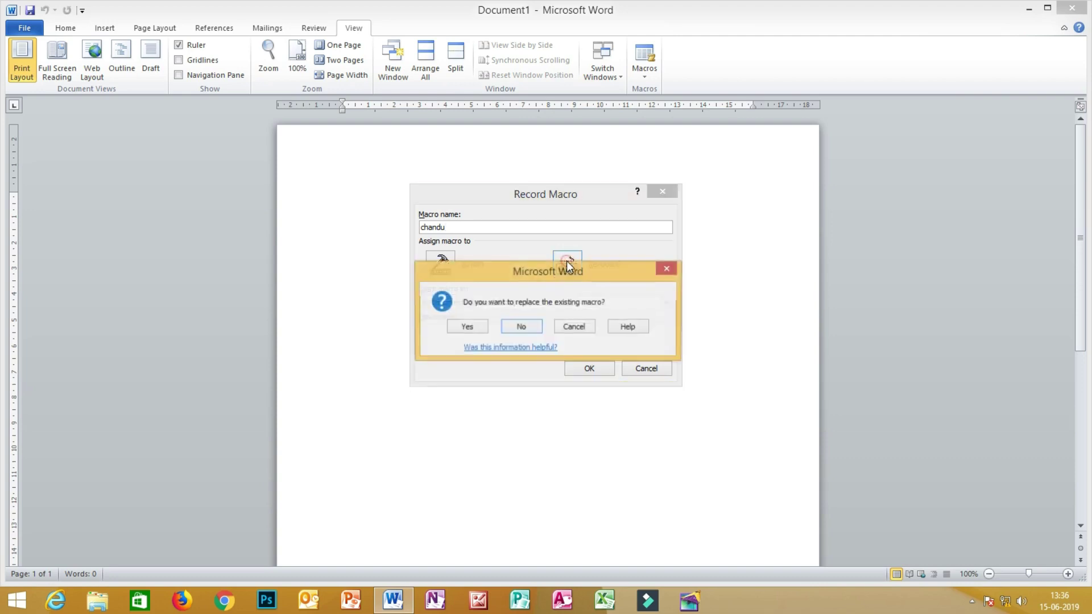
click(522, 323)
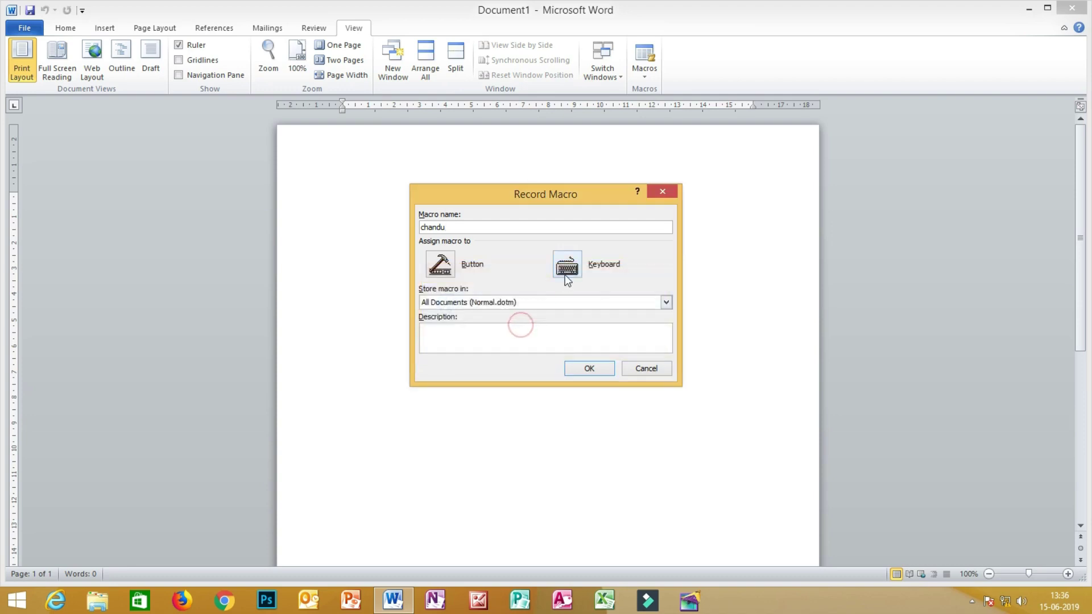
Step: Replace the existing macro of the same name and assign Ctrl+F as the new macro's keyboard shortcut
key(Return)
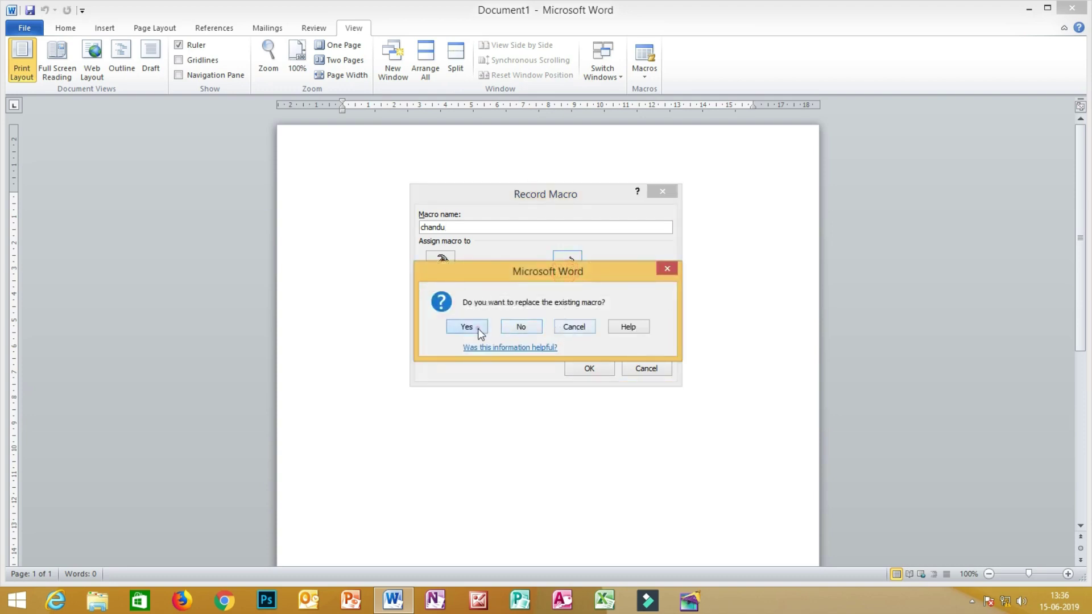
click(478, 327)
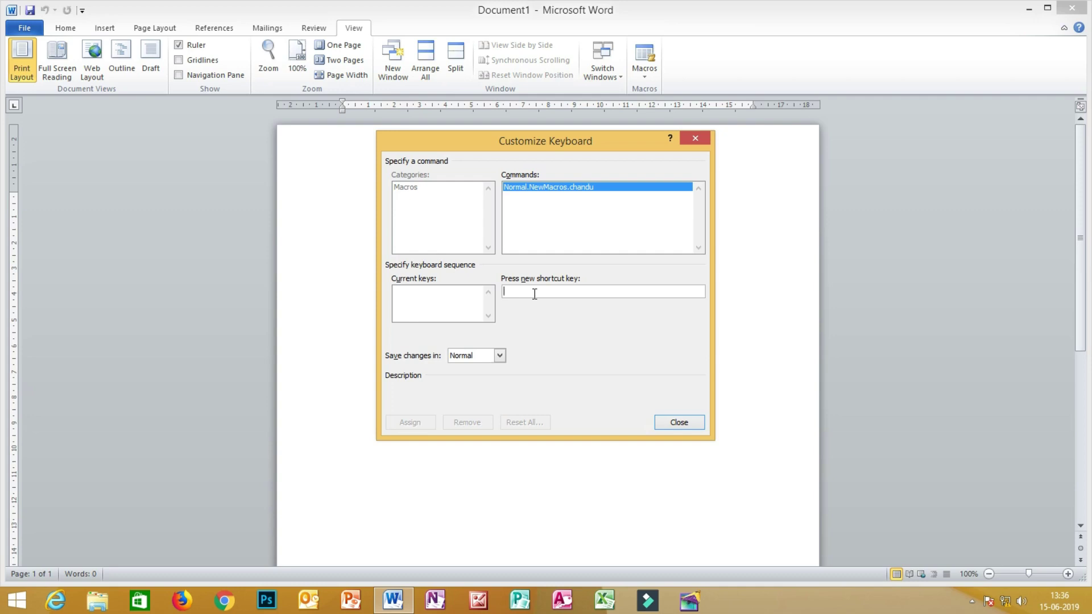
key(ctrl+f)
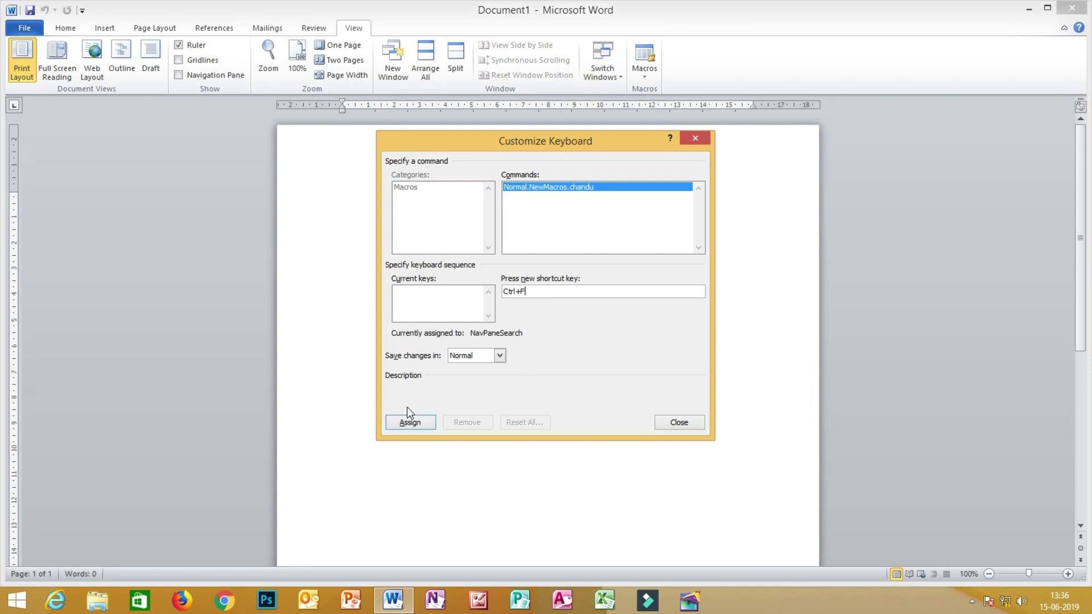
click(414, 426)
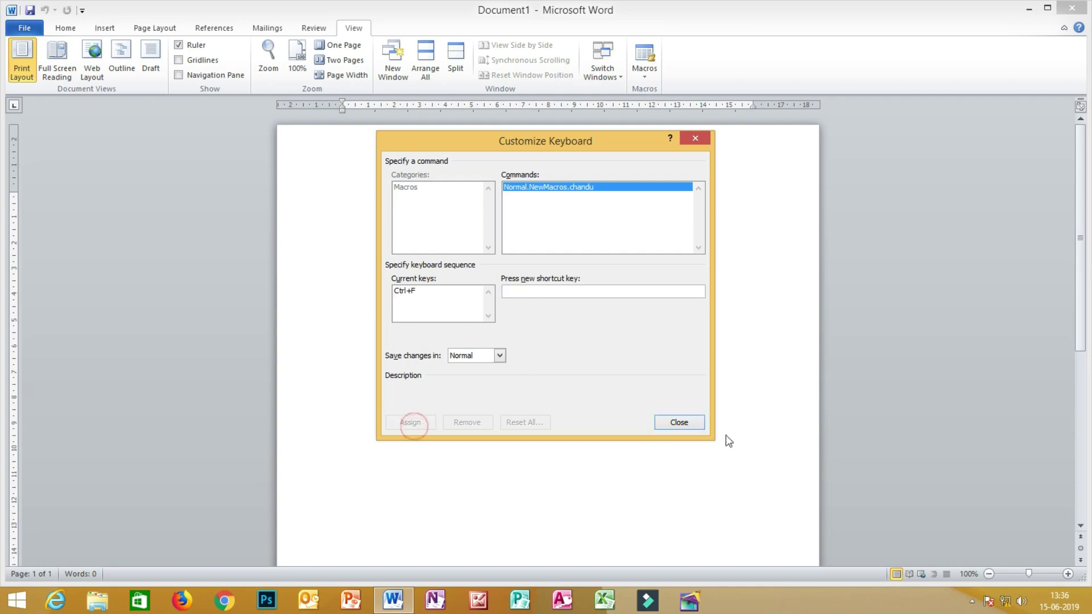
click(679, 423)
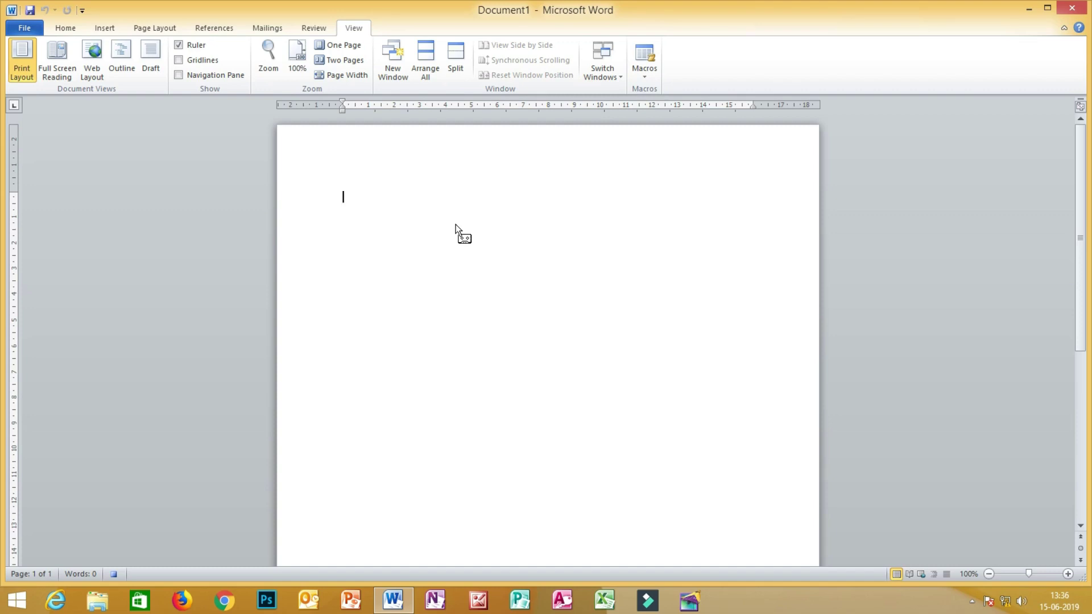
Step: Record the five separate lines "sa telugu tech zone", "subscribe", "like", "share" and "comment", and stop the macro recording
text(sa telugu tech zone)
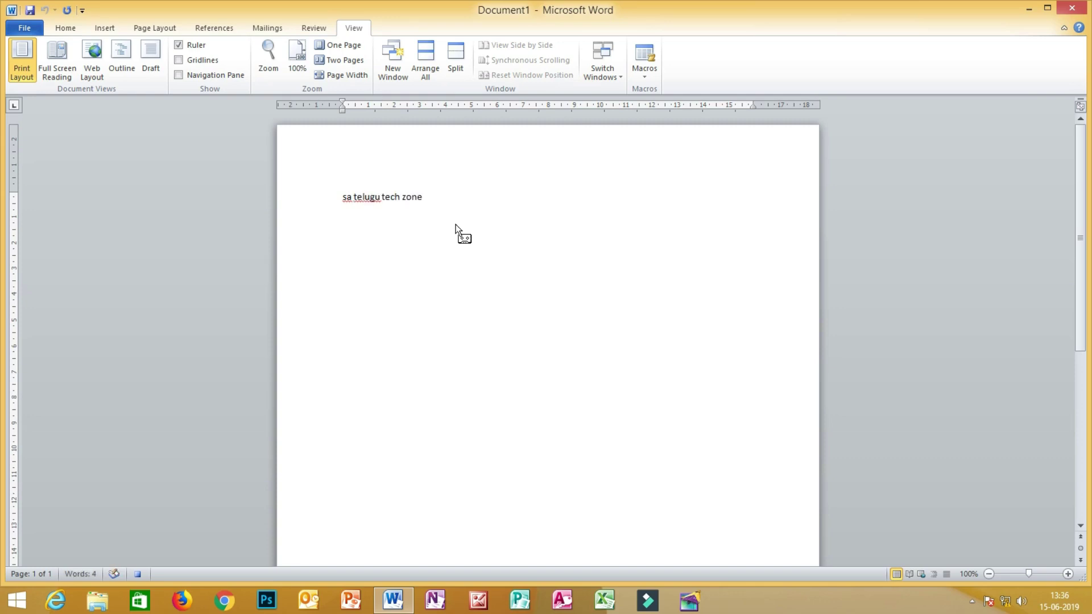
key(Return)
text(subscribe)
key(Return)
text(like)
key(Return)
text(share)
key(Return)
text(comment)
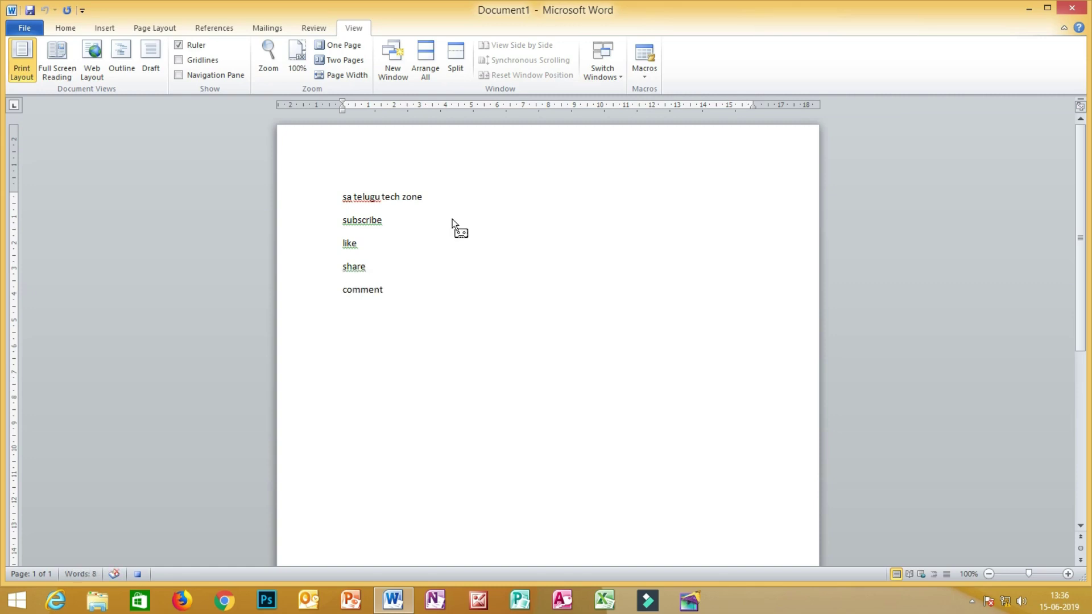
click(644, 73)
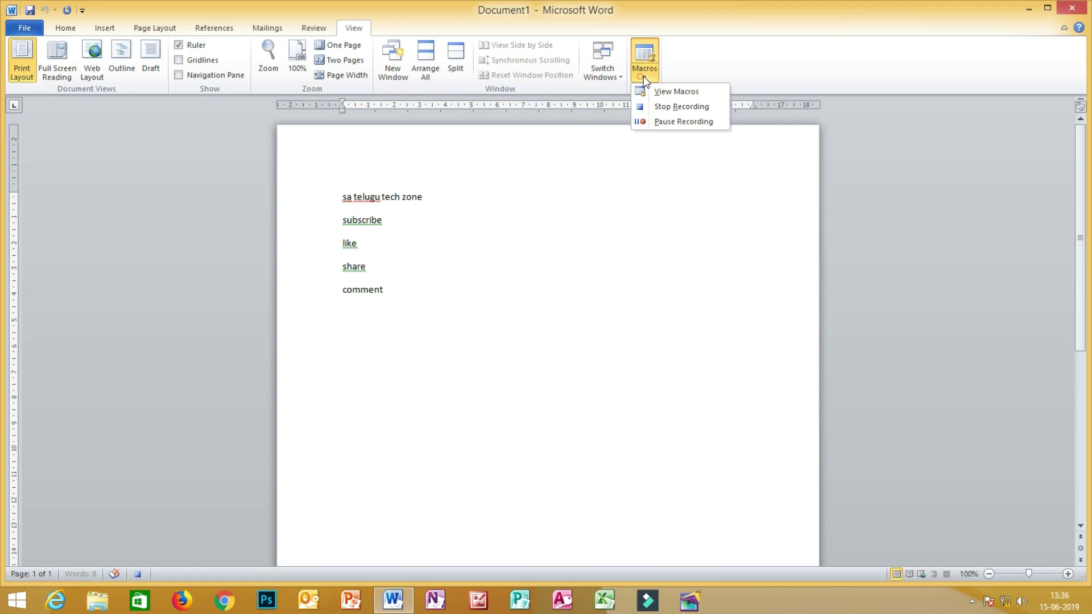
click(661, 107)
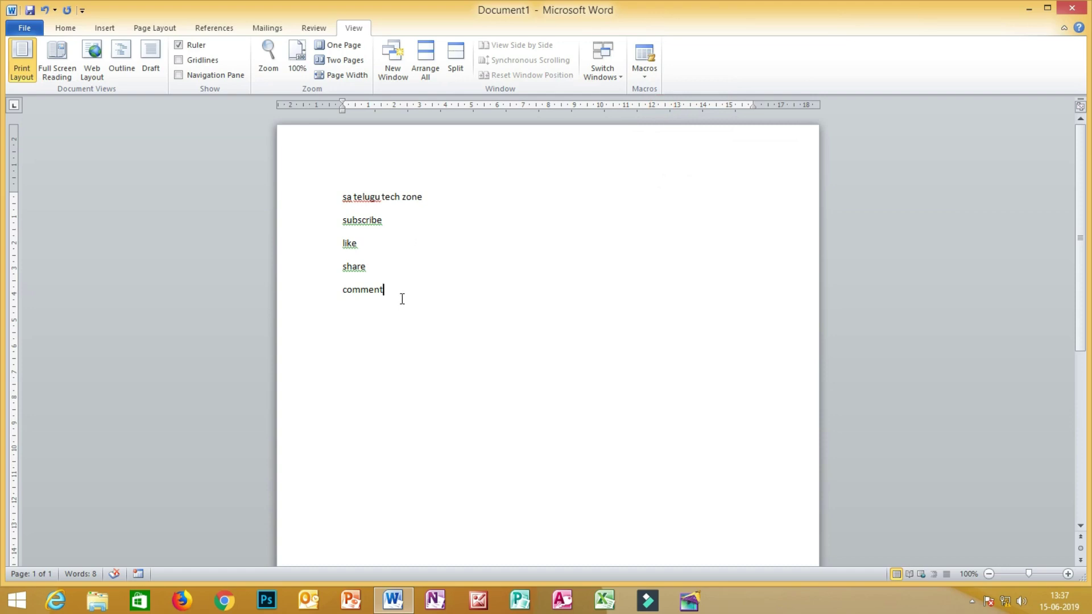
Step: Run the recorded macro from the macro list at the end of the existing text
click(647, 74)
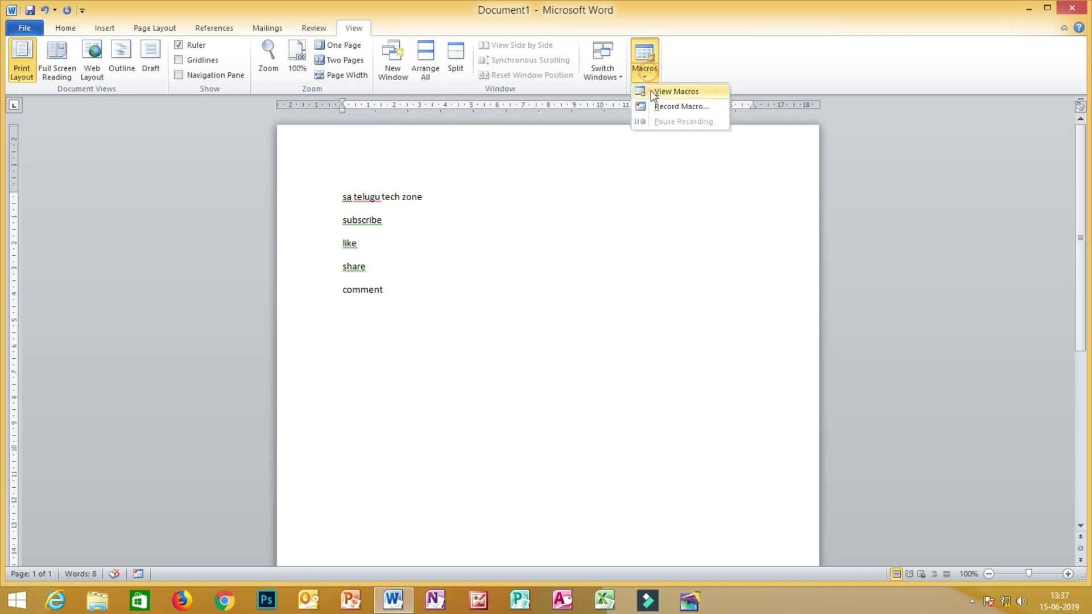
click(653, 91)
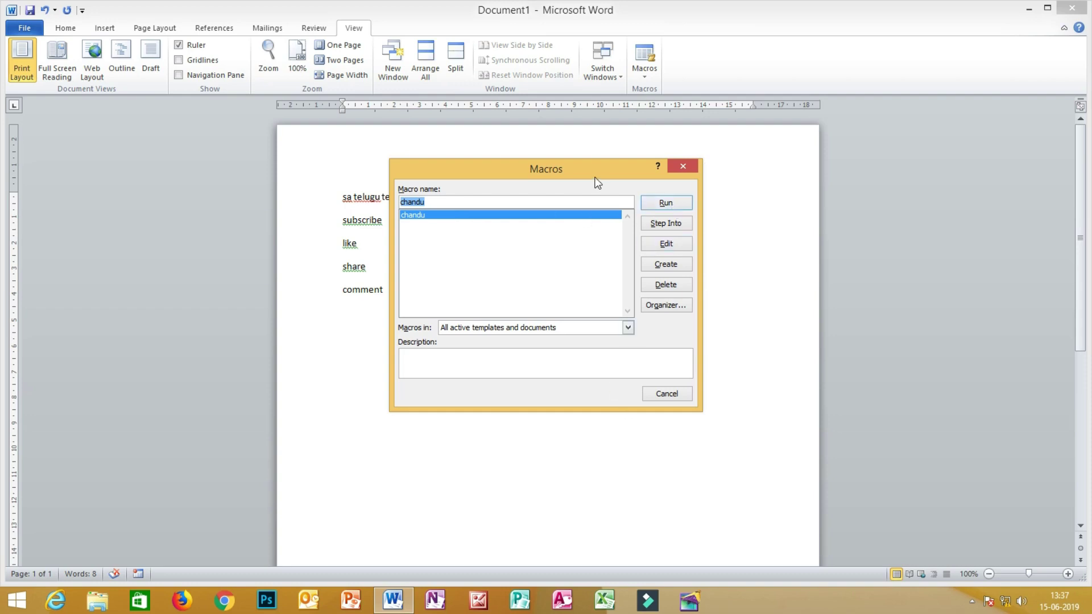
drag(595, 173, 752, 239)
click(351, 334)
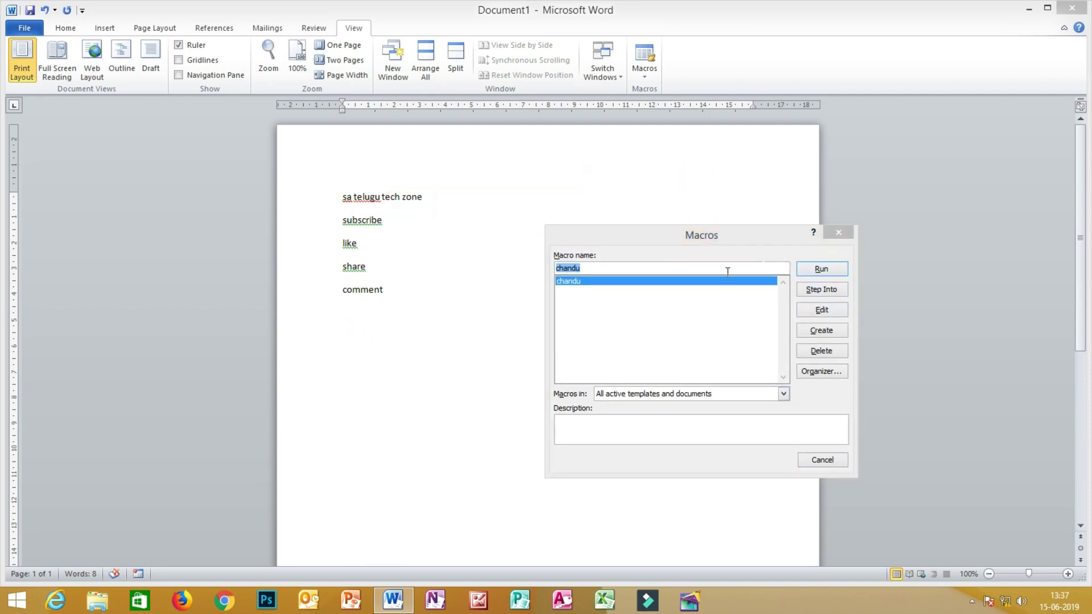
click(821, 268)
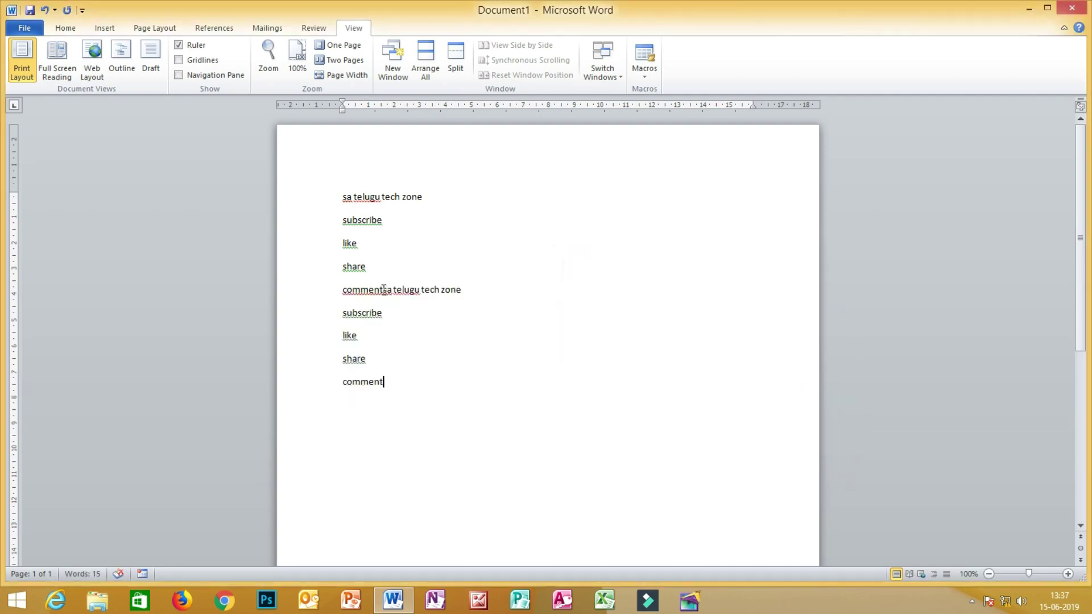
Step: Split the joined "comment" and "sa telugu tech zone" text so that the second block starts on its own line
drag(383, 290, 387, 291)
key(Return)
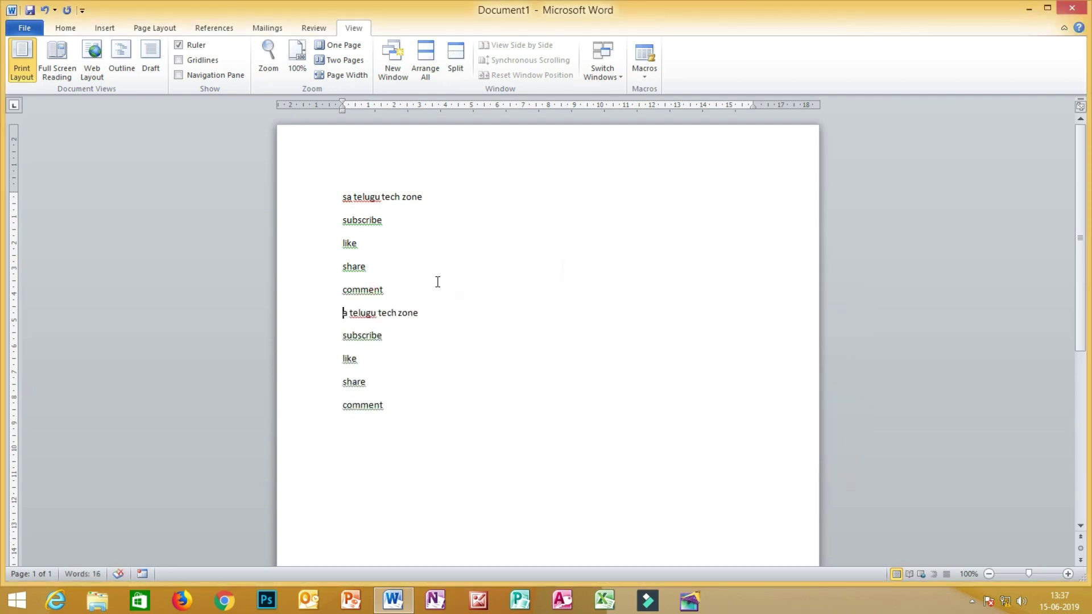
key(BackSpace)
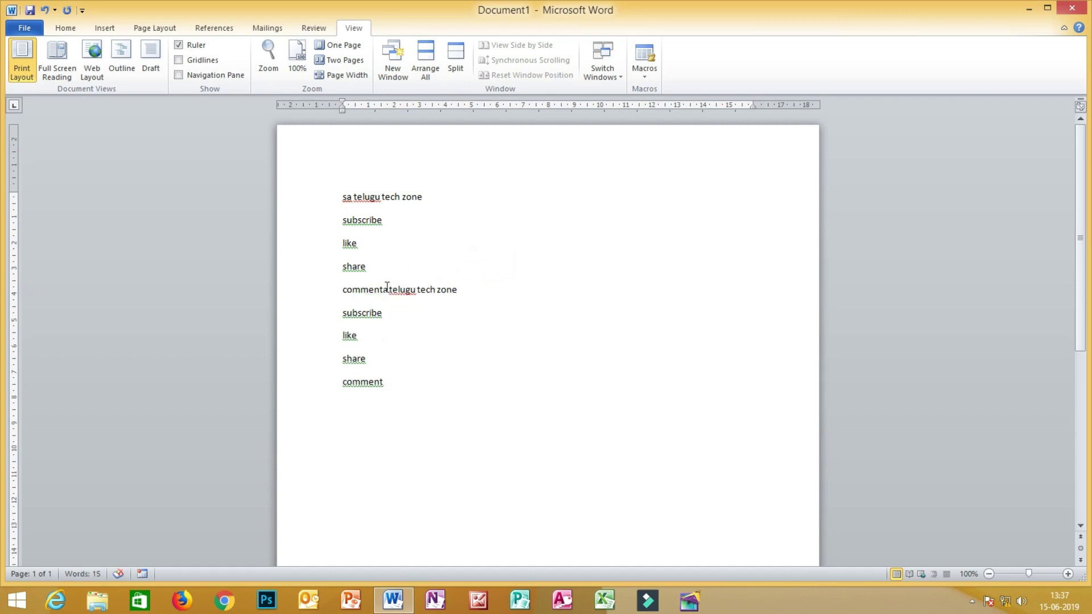
text(s)
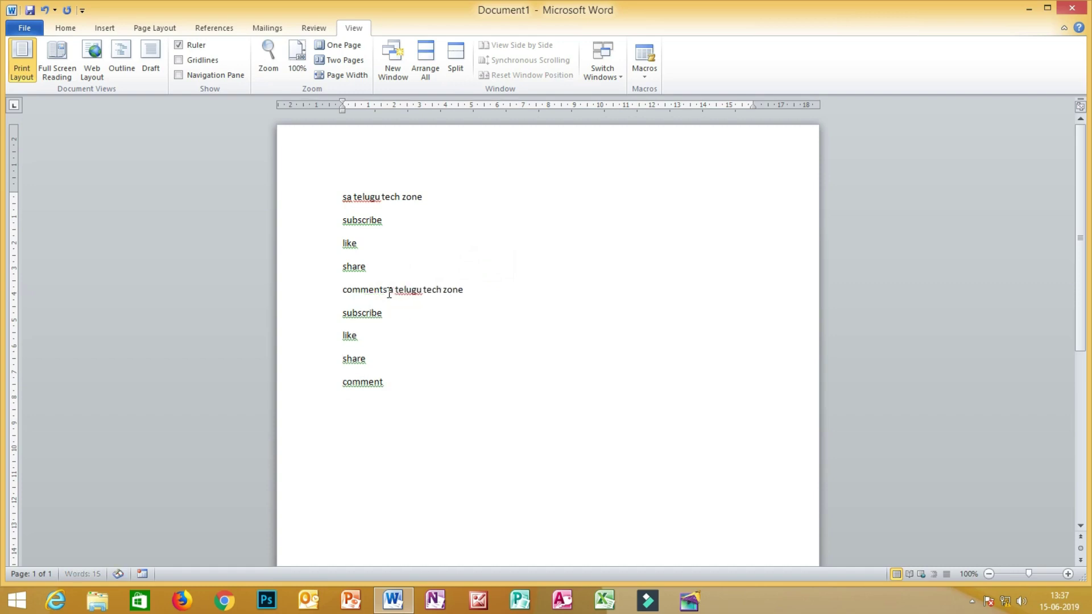
click(382, 290)
drag(389, 290, 394, 290)
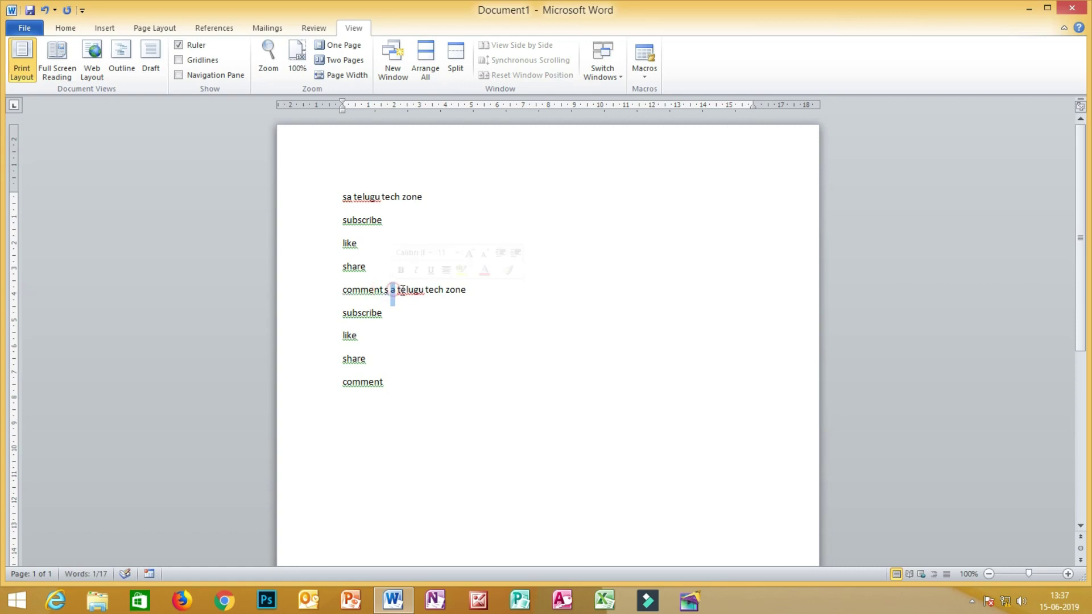
key(BackSpace)
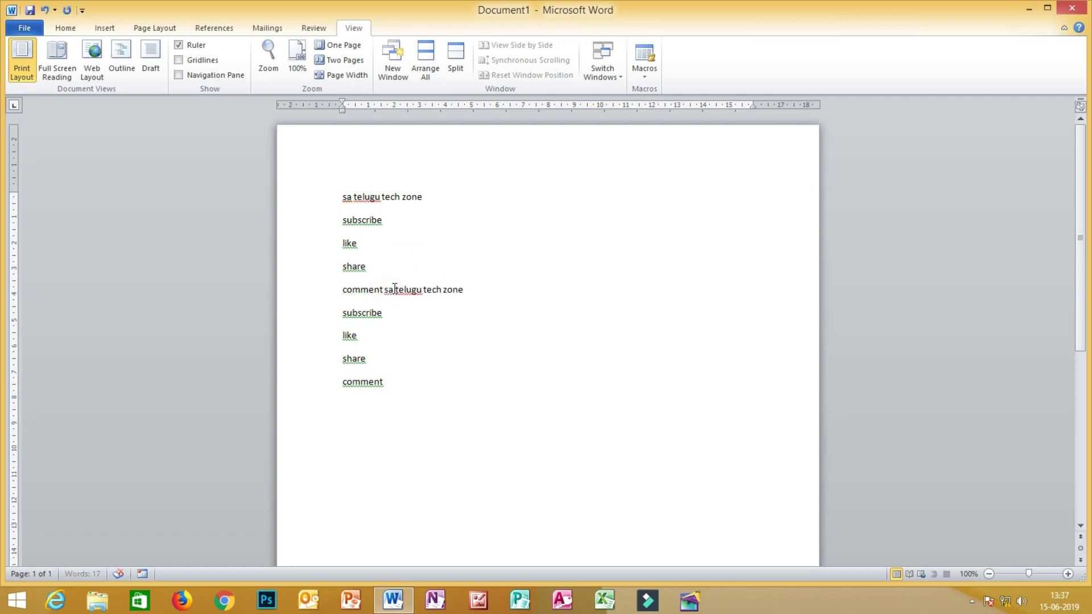
click(384, 290)
key(Return)
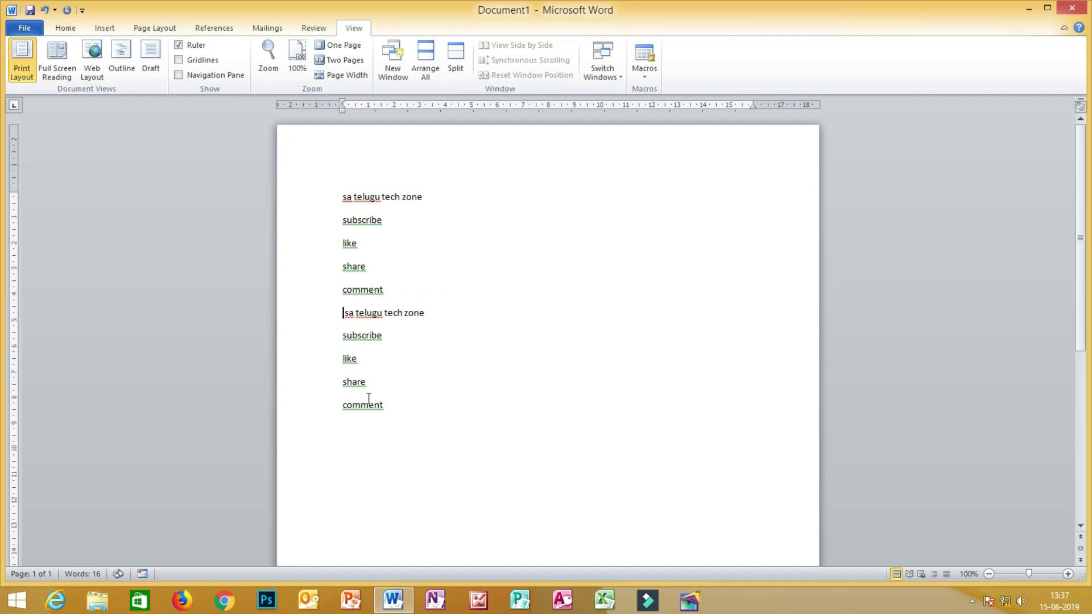
Step: Add a new line after the last "comment" and run the recorded macro there from the macro list
click(410, 407)
key(Return)
click(644, 73)
click(652, 90)
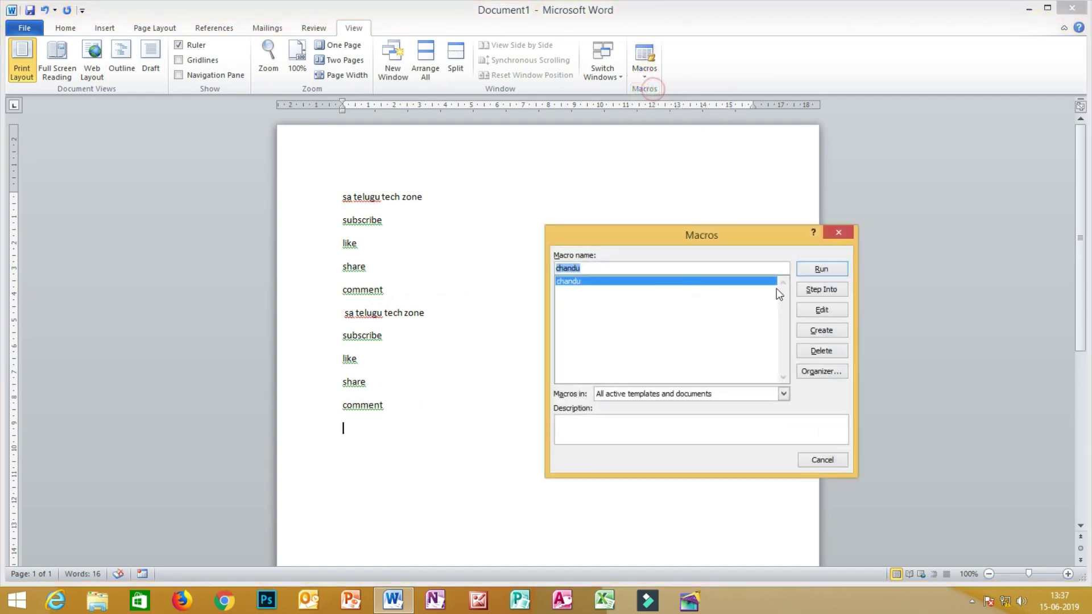
click(821, 269)
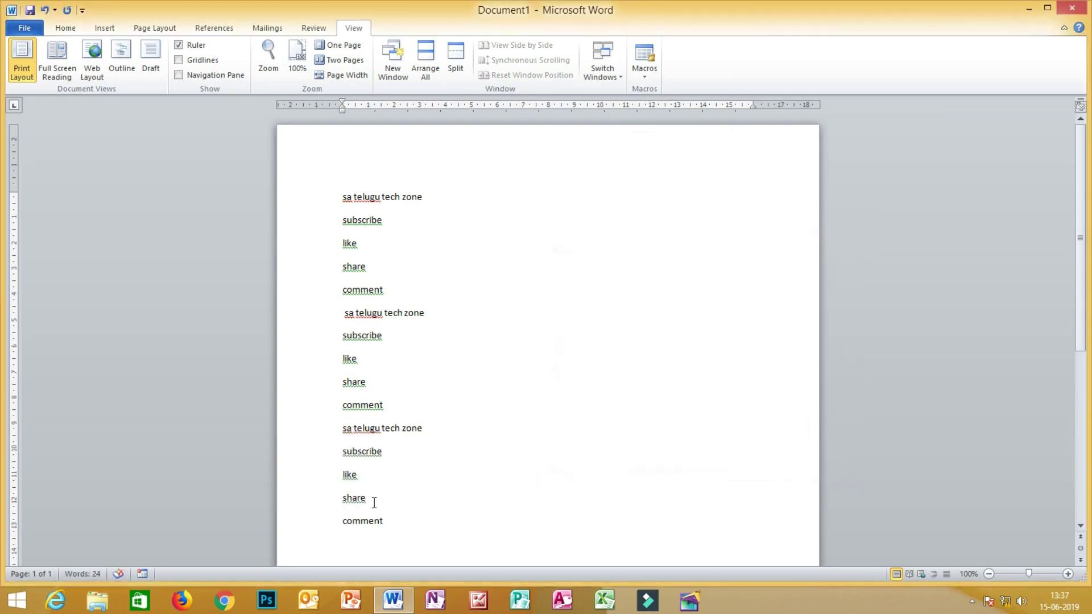
Step: Delete the second and third text blocks and insert two new ones on separate lines using the macro's assigned shortcut
drag(391, 524, 340, 324)
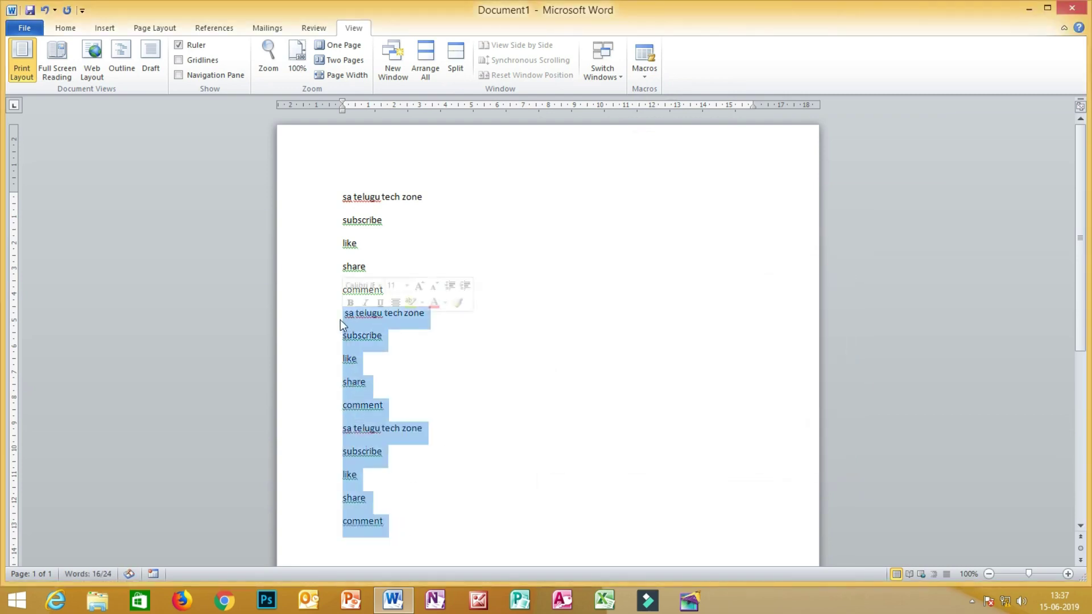
key(Delete)
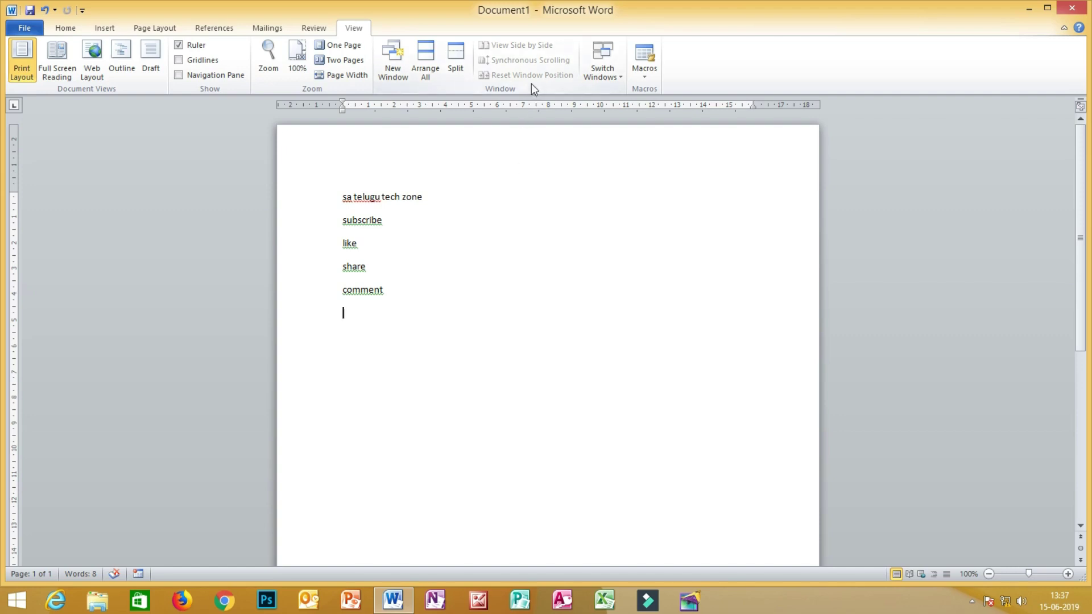
text(sa telugu tech zone subscribe like share comment)
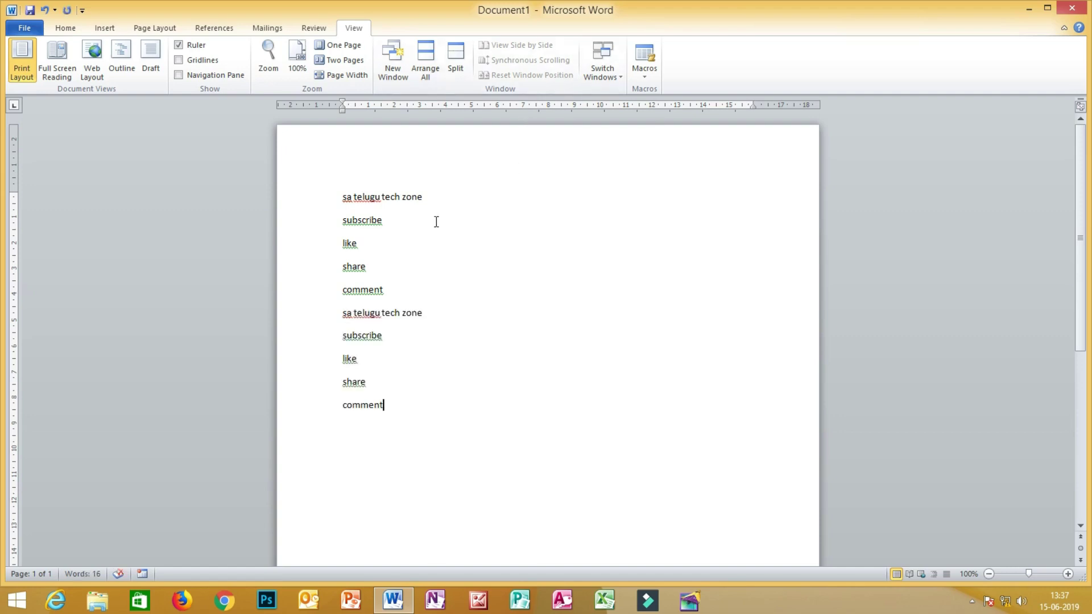
key(Return)
text(sa telugu tech zone subscribe like share comment)
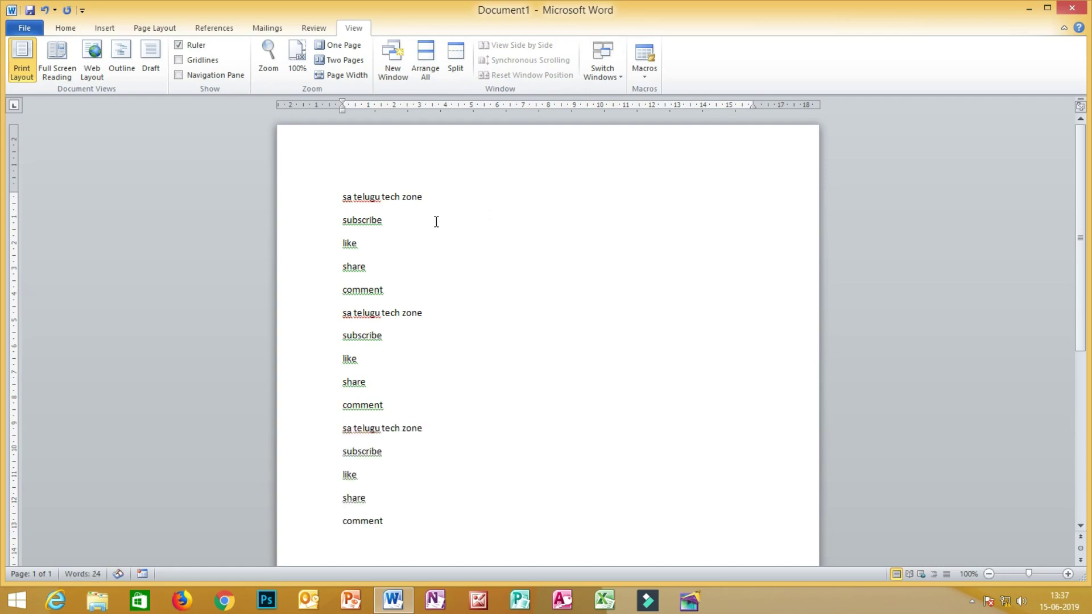
Step: Delete the second and third text blocks again and run the macro repeatedly with its assigned shortcut to insert many consecutive copies
drag(377, 532, 323, 332)
key(Delete)
text(sa telugu tech zone subscribe like share comment)
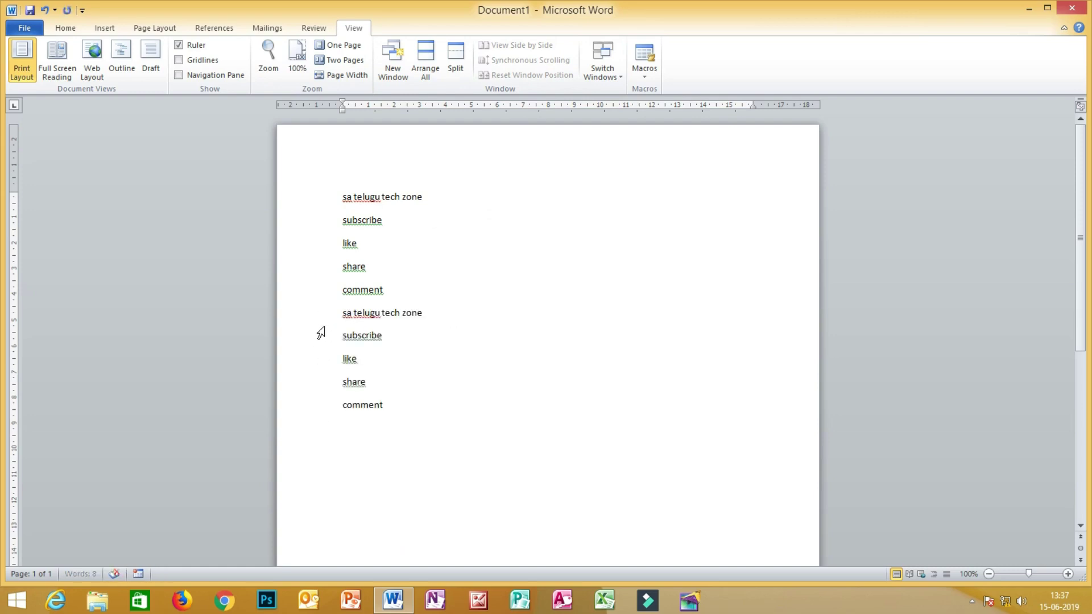
text(sa telugu tech zone subscribe like share comment)
key(ctrl+v)
key(ctrl+v)
key(ctrl+v)
key(ctrl+v)
key(ctrl+v)
key(ctrl+v)
key(ctrl+v)
key(ctrl+v)
key(ctrl+v)
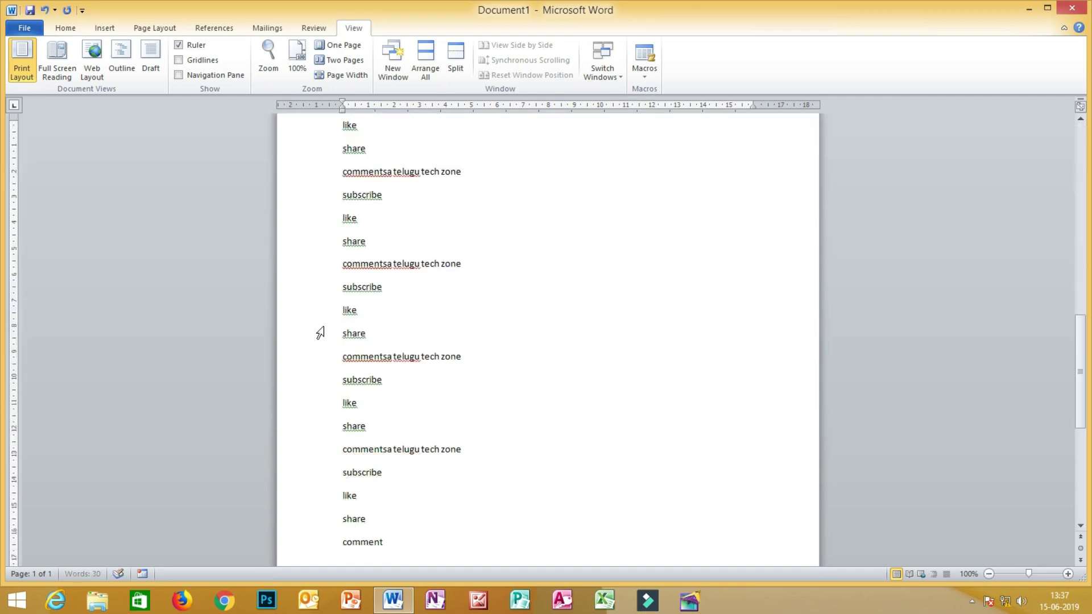
Step: Insert further copies of the macro's text block, then delete every copy except the first five-line block
key(ctrl+v)
key(ctrl+v)
key(ctrl+v)
key(ctrl+v)
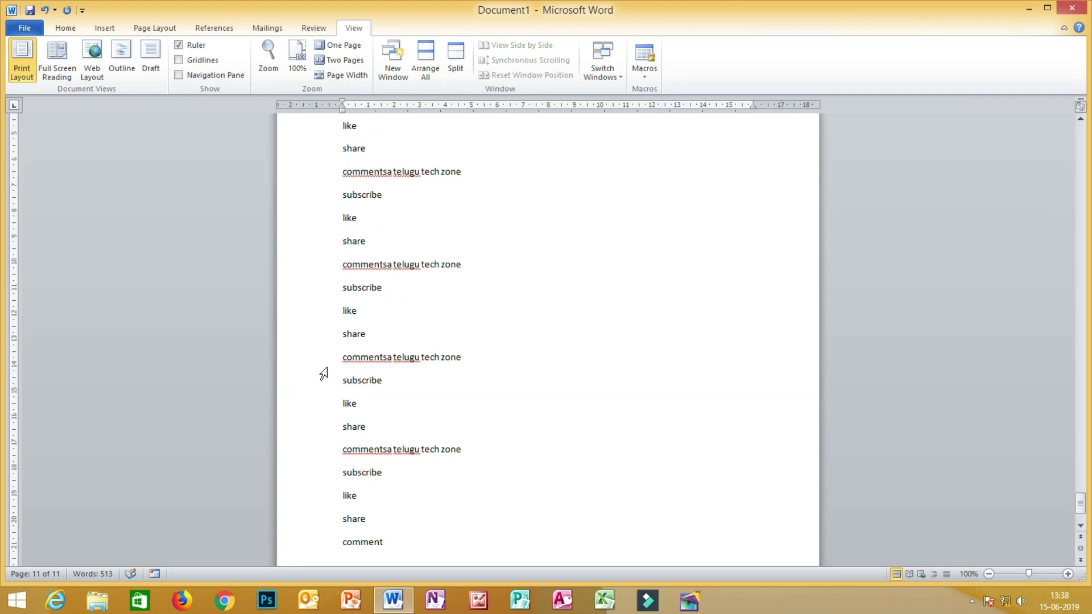
drag(390, 550, 346, 321)
key(Delete)
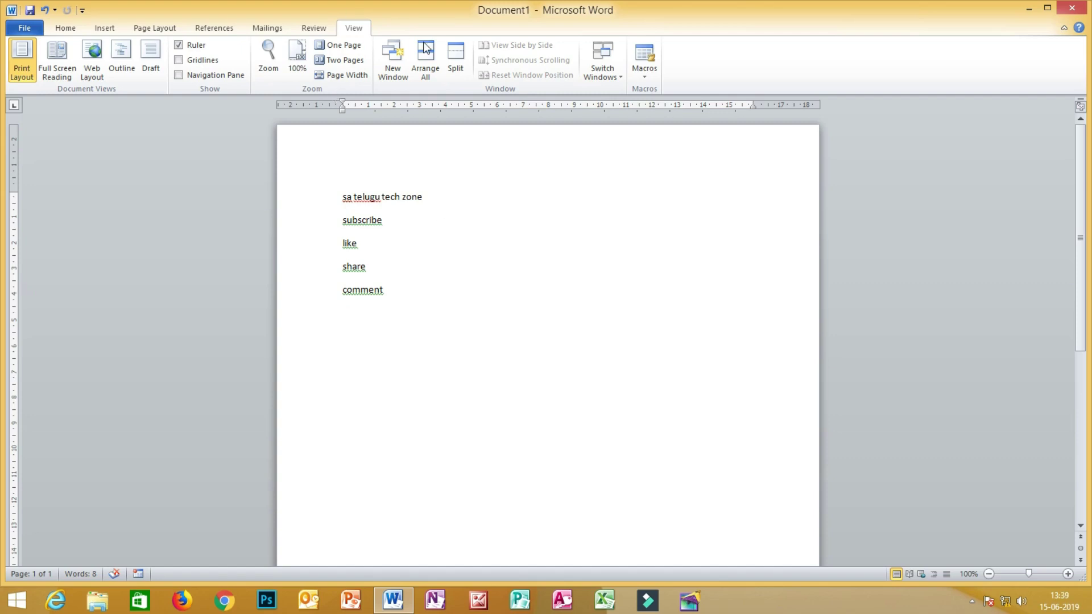
Step: Open a second window of the document, view it, and switch back to the first window
click(391, 56)
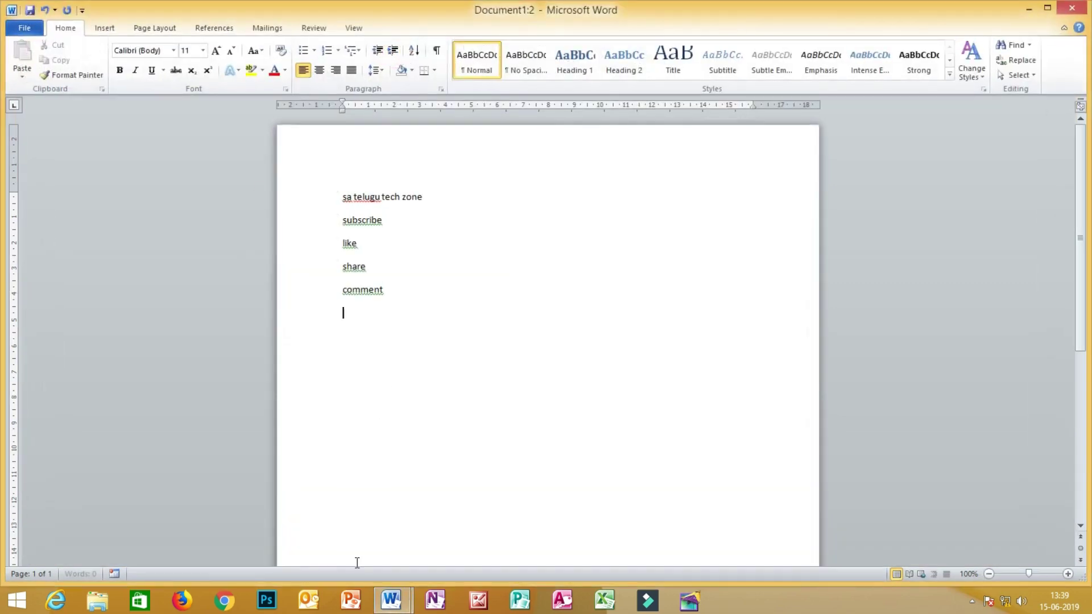
mouse_move(405, 603)
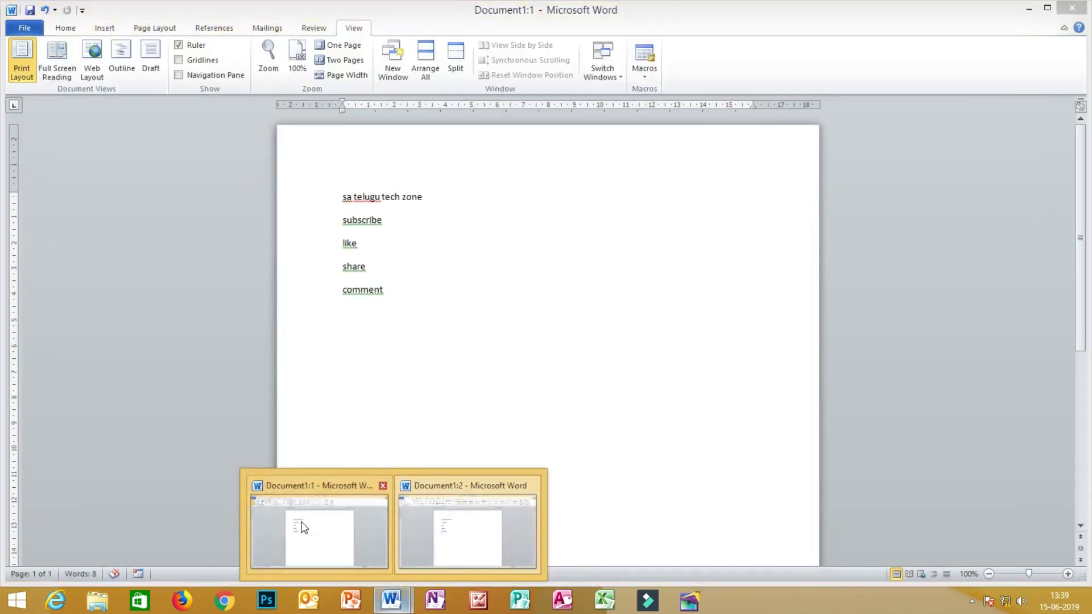
click(399, 519)
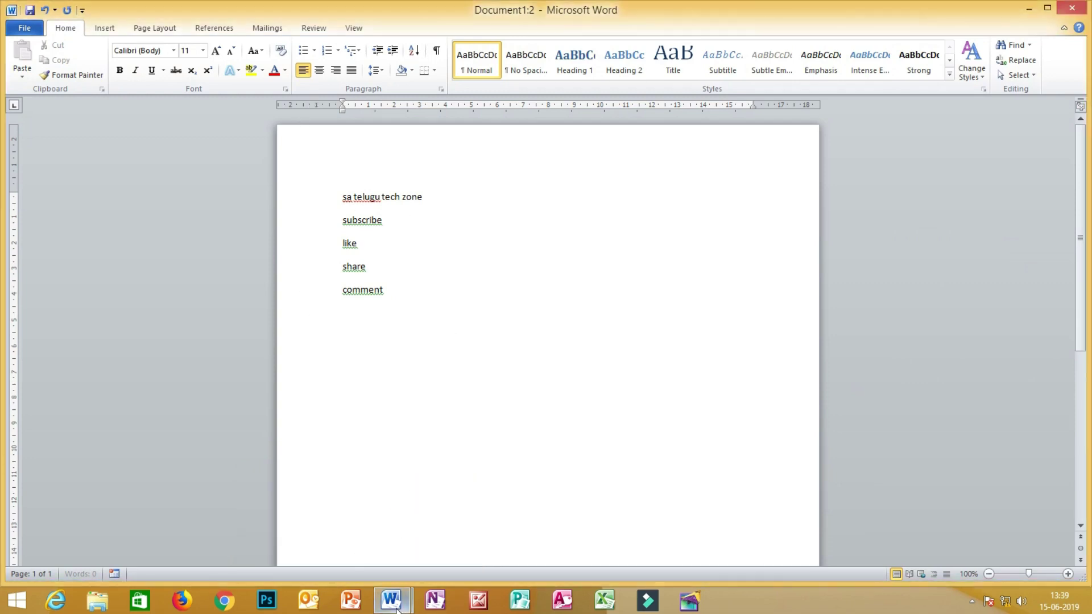
mouse_move(394, 606)
click(332, 546)
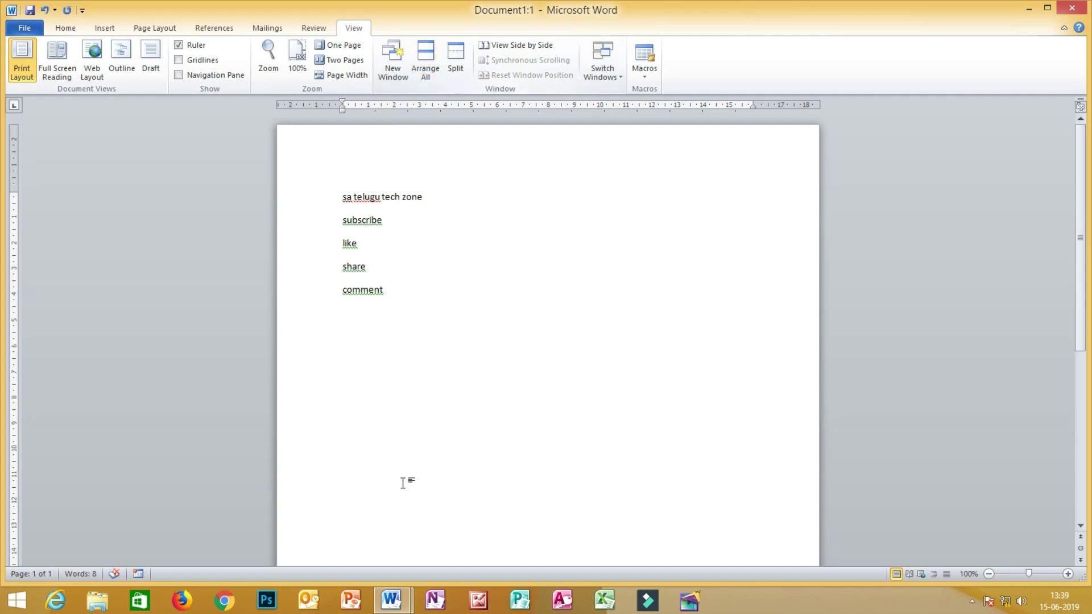
Step: Open a third window of the same document and return to the first window
click(392, 57)
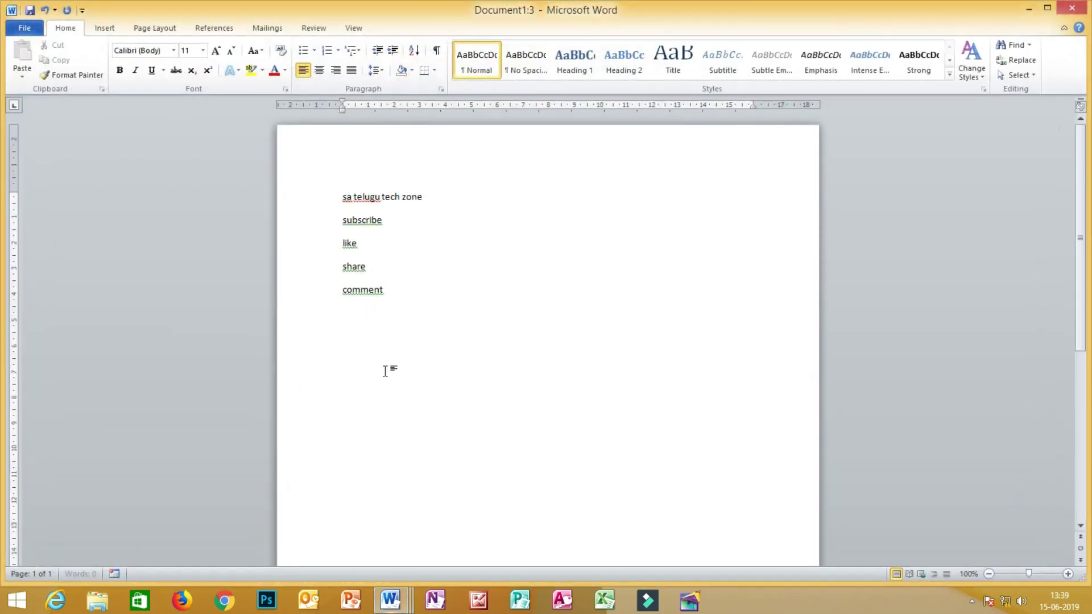
mouse_move(389, 606)
click(260, 536)
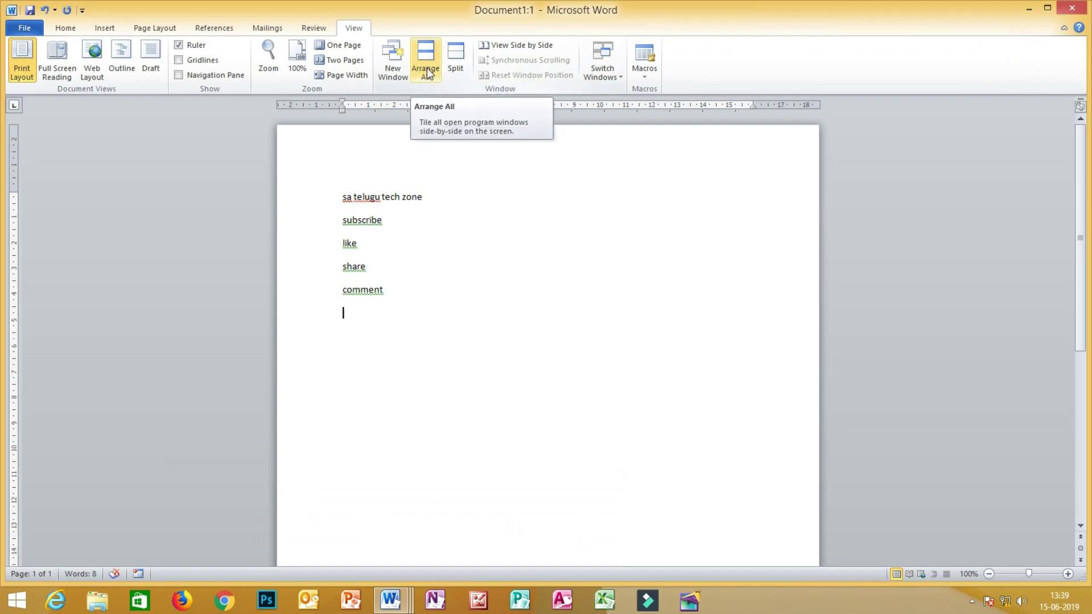
Step: Bring up the document's second window, shrink it and move it over the first window, then maximize it
mouse_move(390, 602)
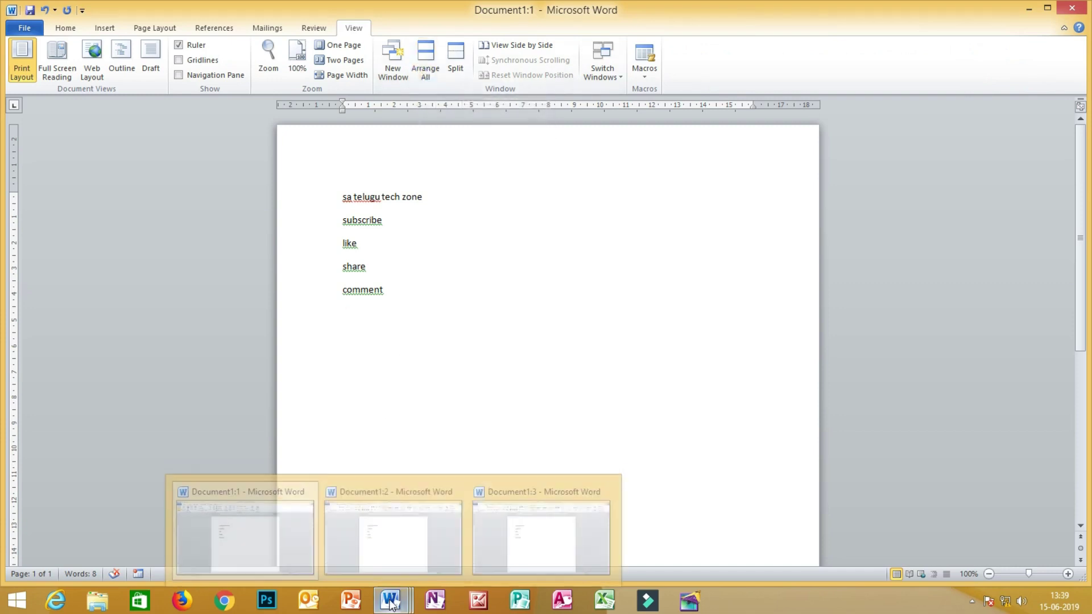
mouse_move(421, 524)
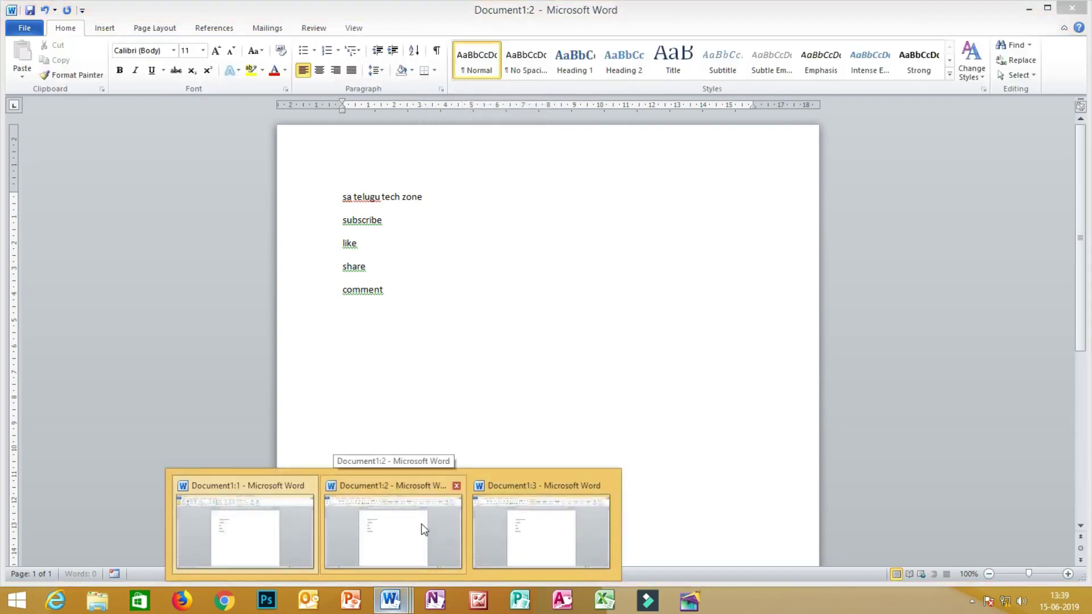
click(418, 520)
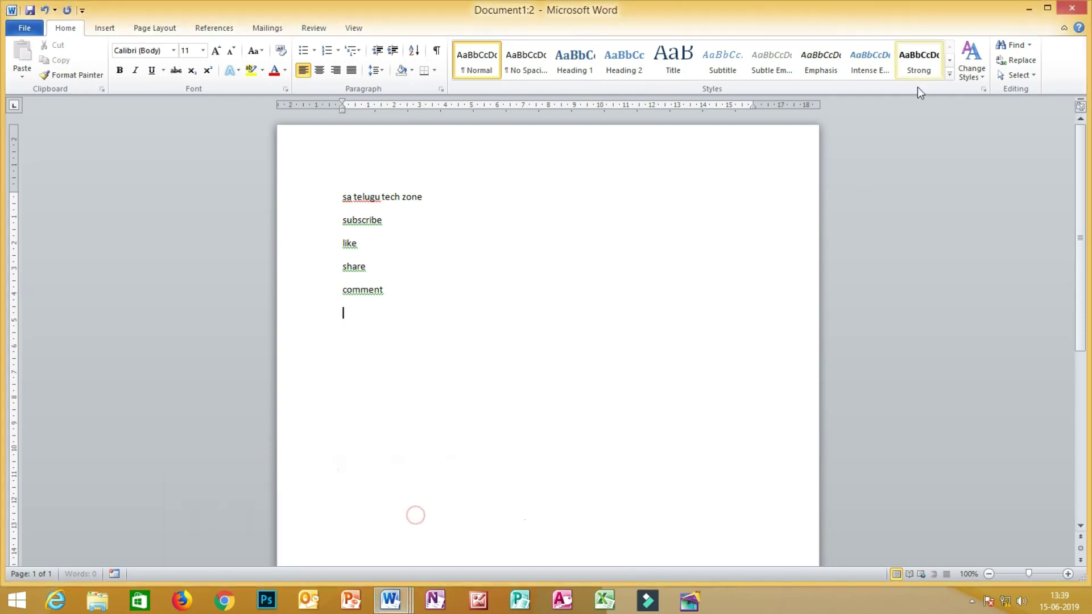
click(1046, 8)
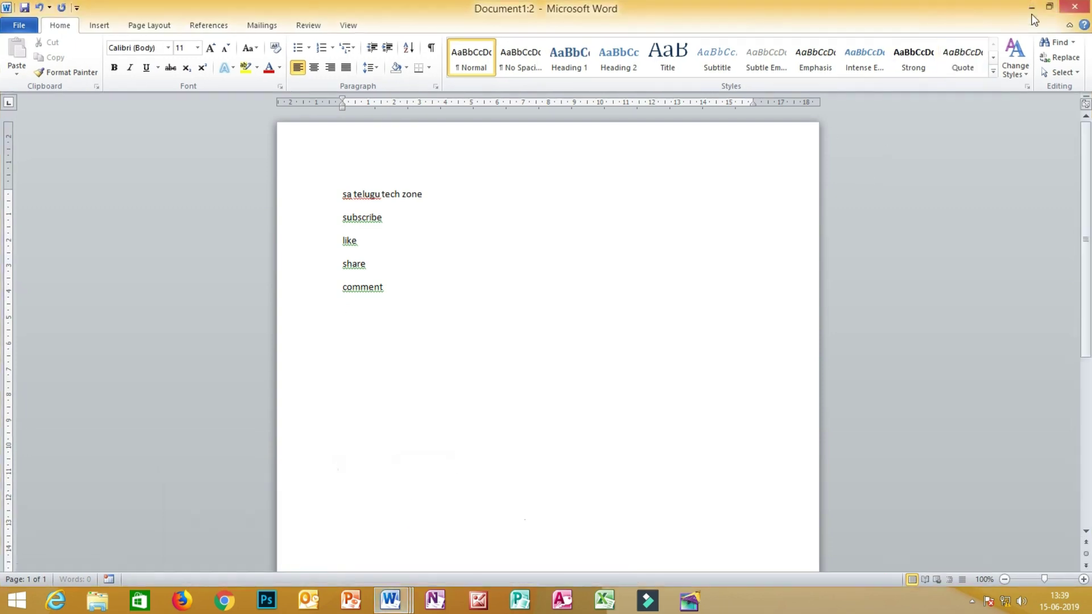
click(1050, 8)
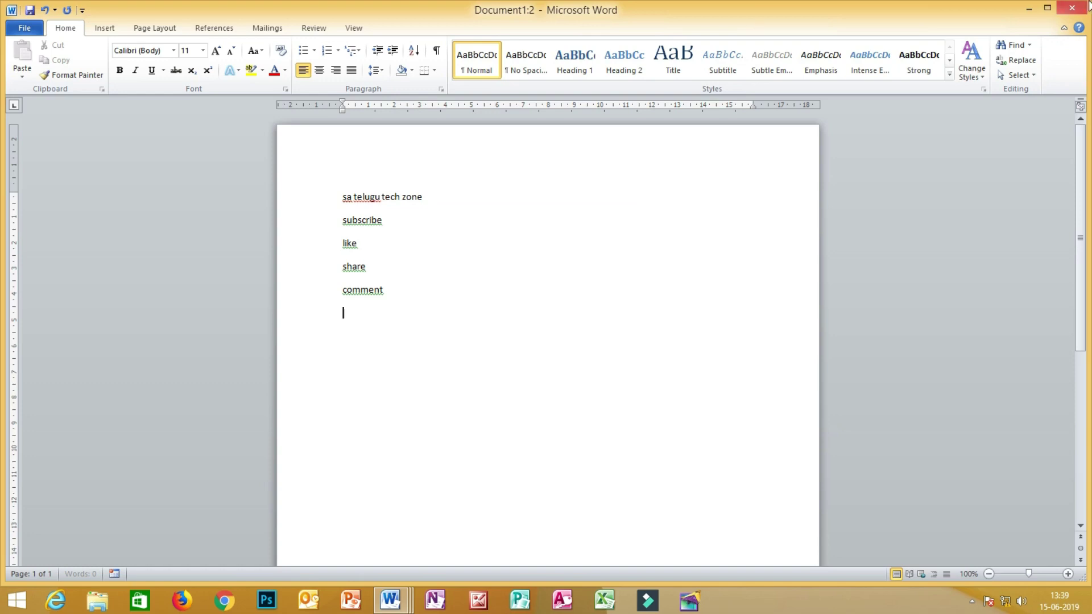
mouse_move(1086, 2)
drag(1087, 3, 723, 246)
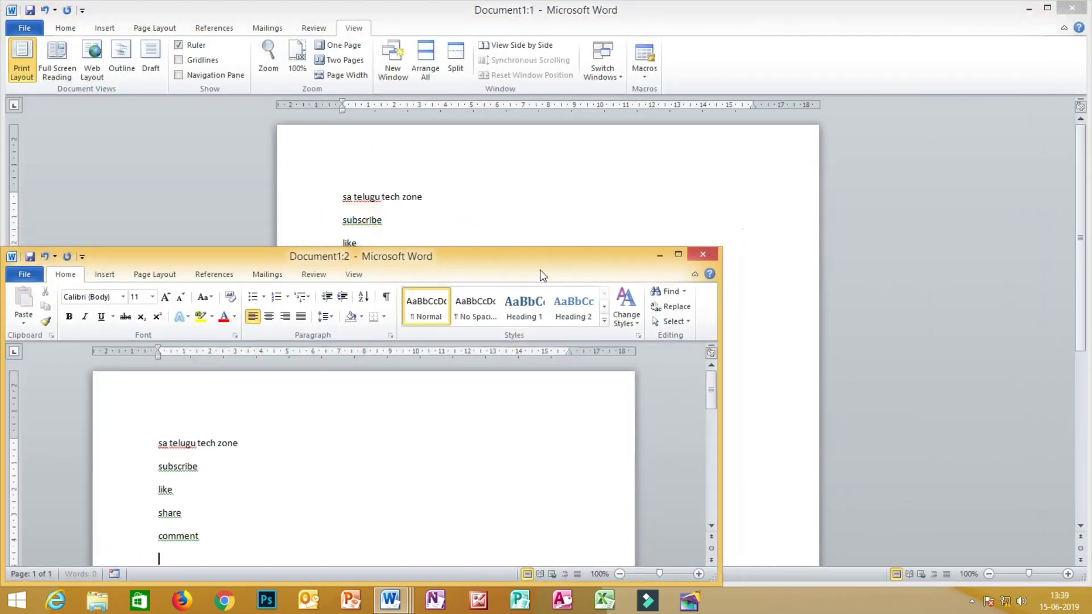
drag(542, 262, 864, 358)
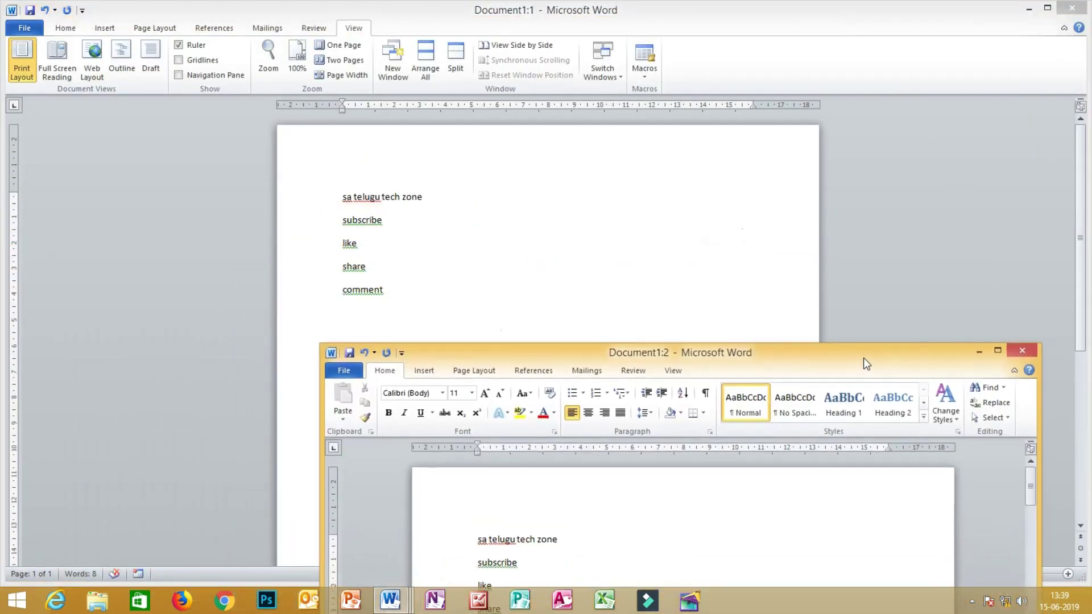
click(1007, 348)
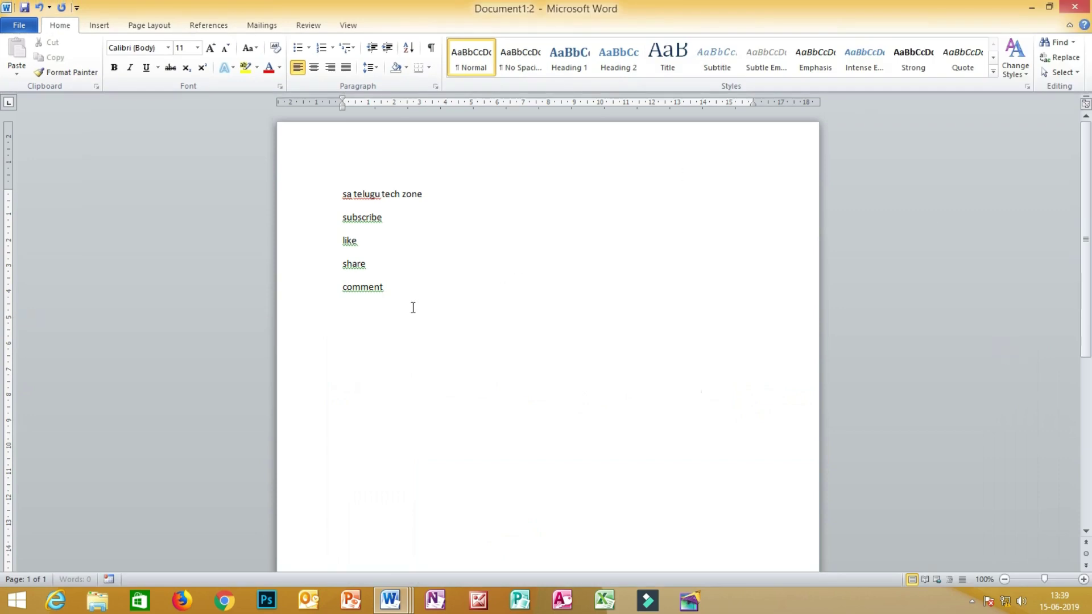
Step: Tile all three document windows from the first window with Arrange All and activate each one in turn
mouse_move(392, 601)
click(267, 536)
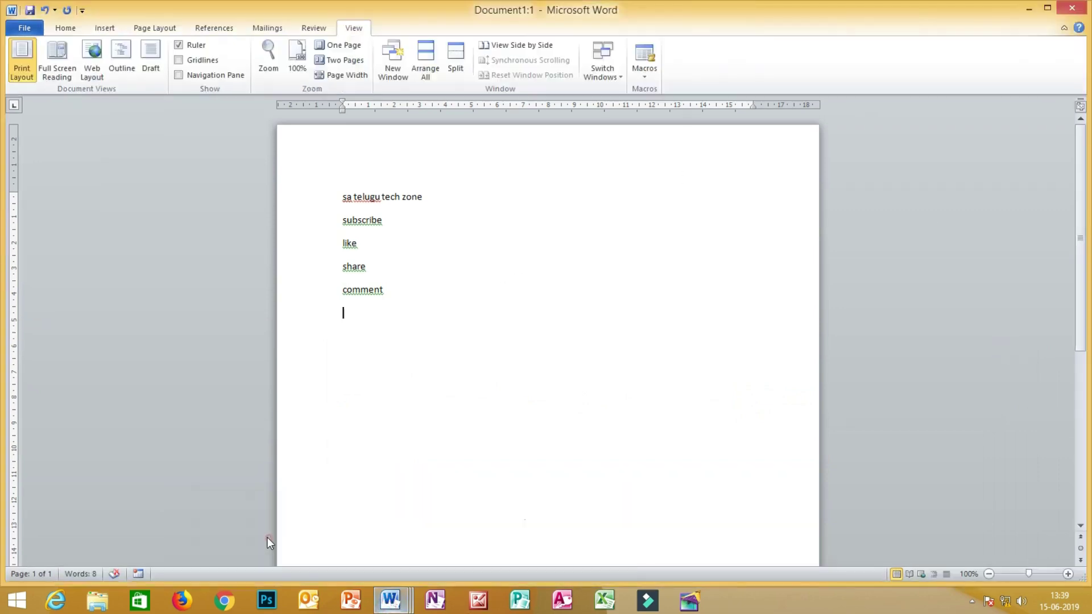
click(427, 62)
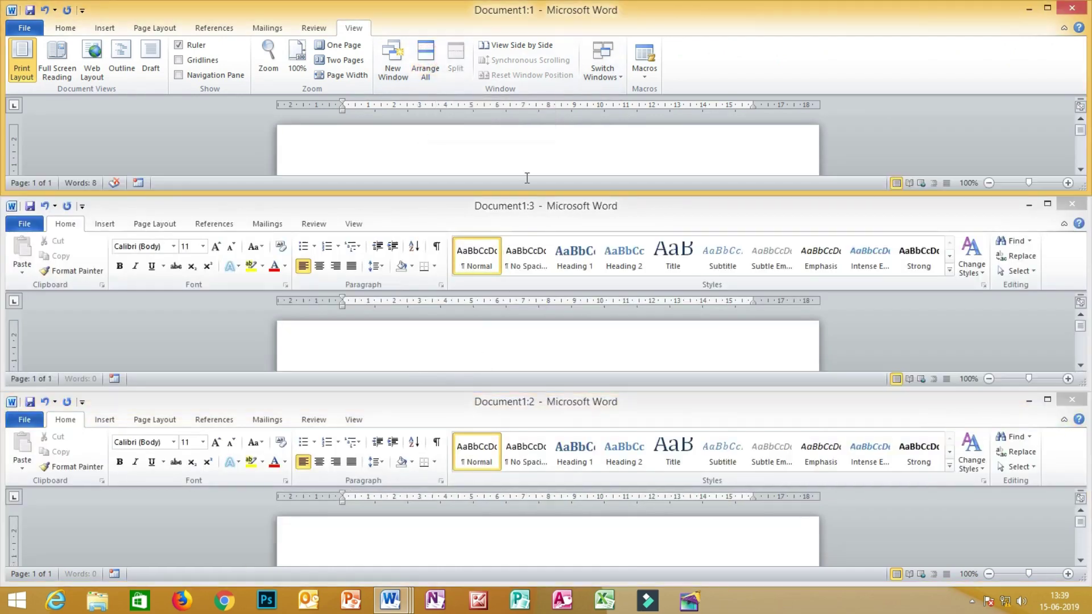
click(505, 328)
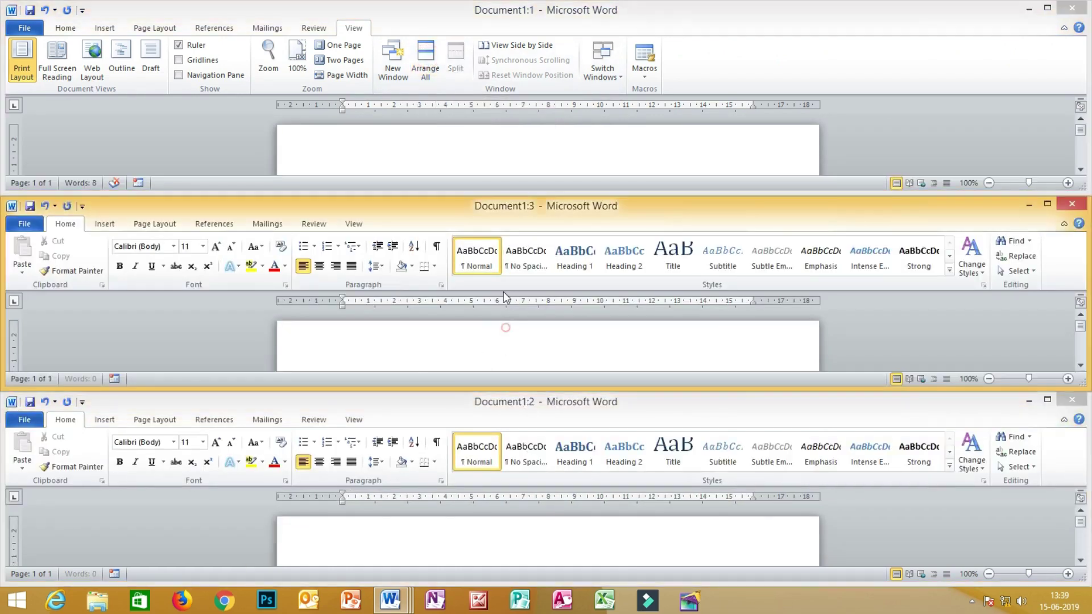
click(483, 149)
click(480, 331)
click(449, 535)
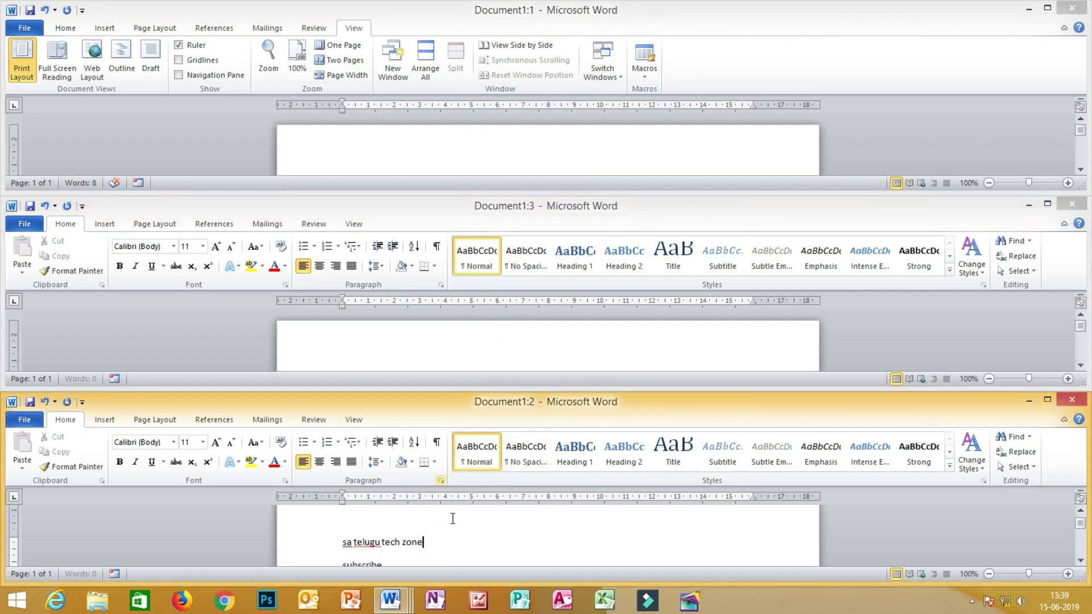
click(425, 56)
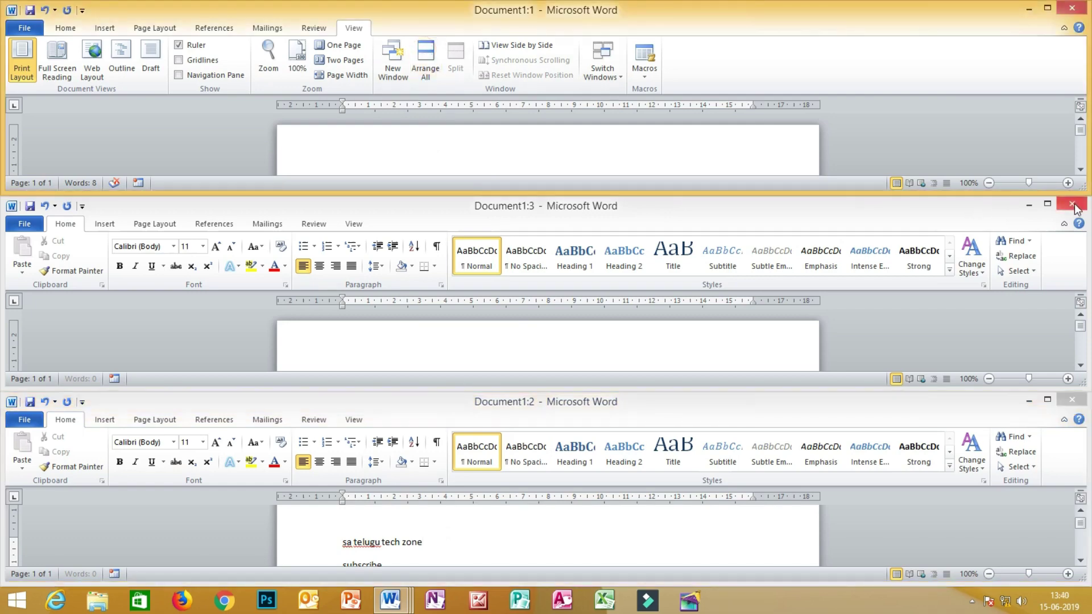
Step: Maximize the third, first and second document windows one after another, then return to the first window
click(1050, 202)
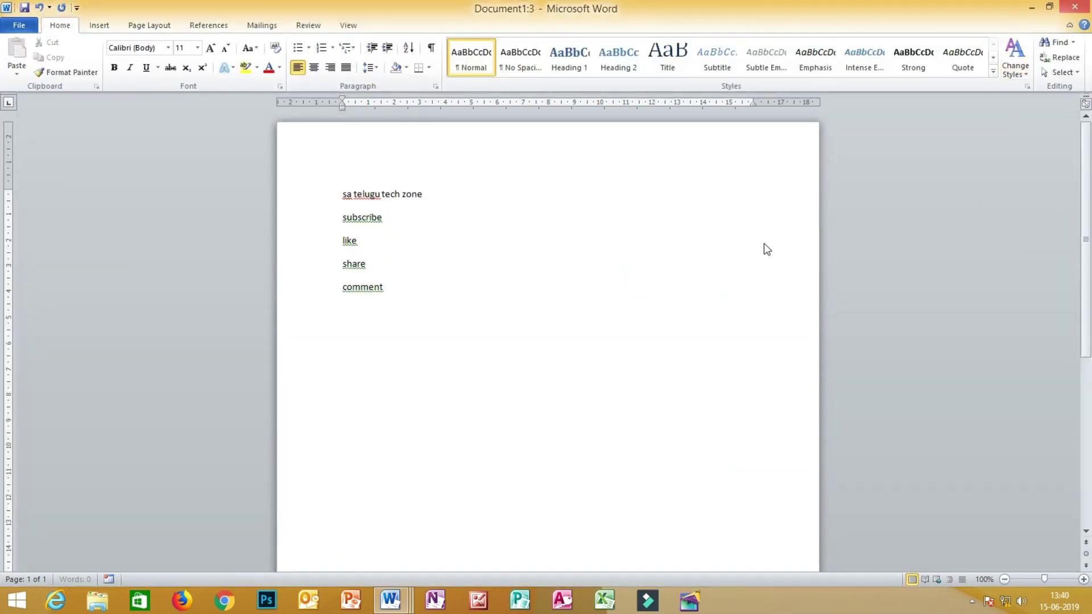
click(390, 600)
click(252, 531)
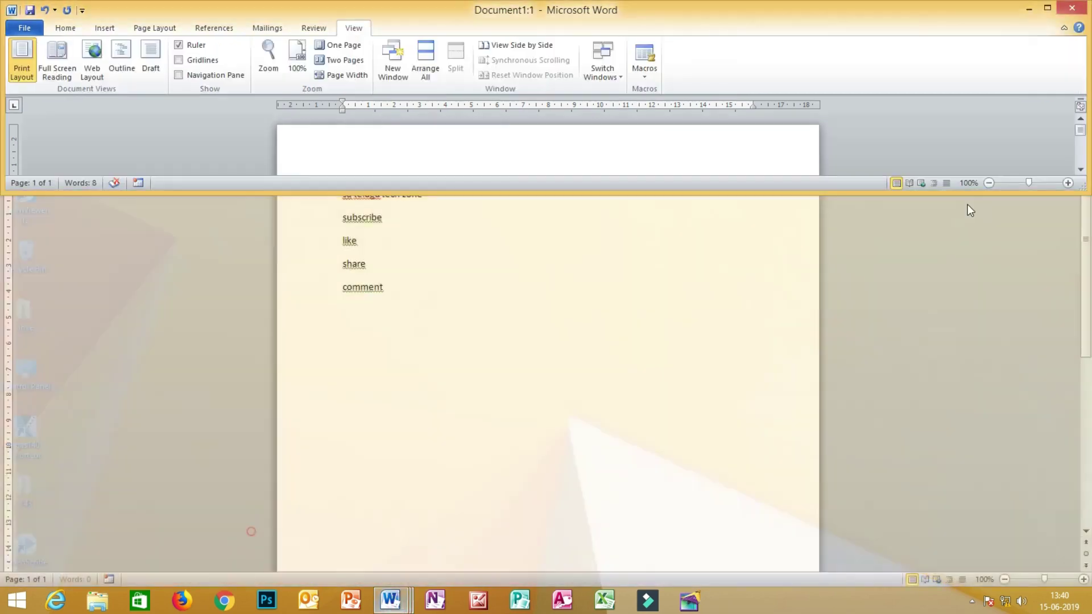
click(1048, 9)
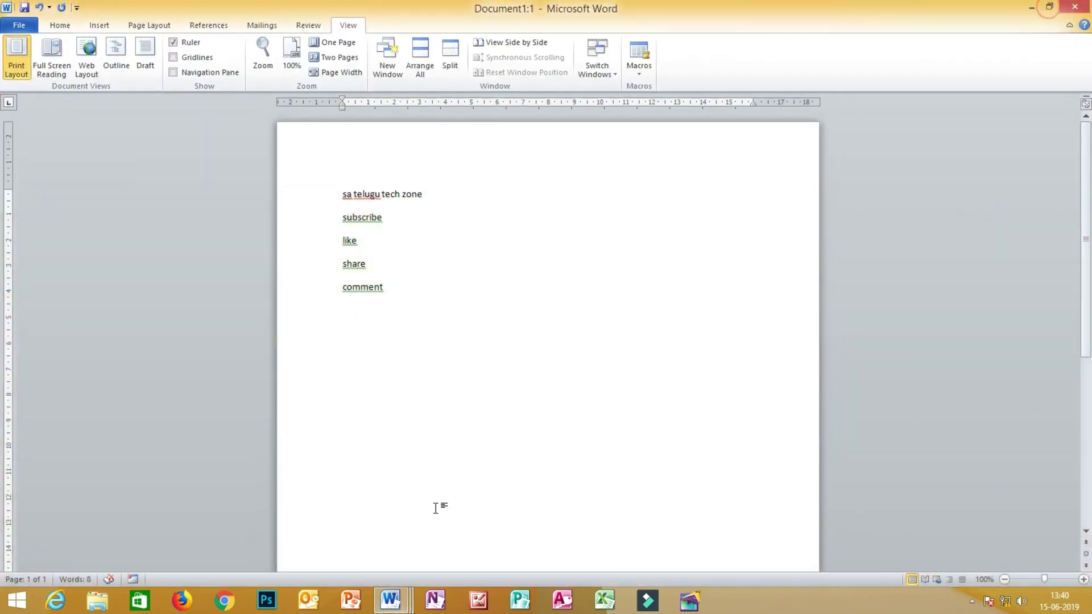
mouse_move(398, 604)
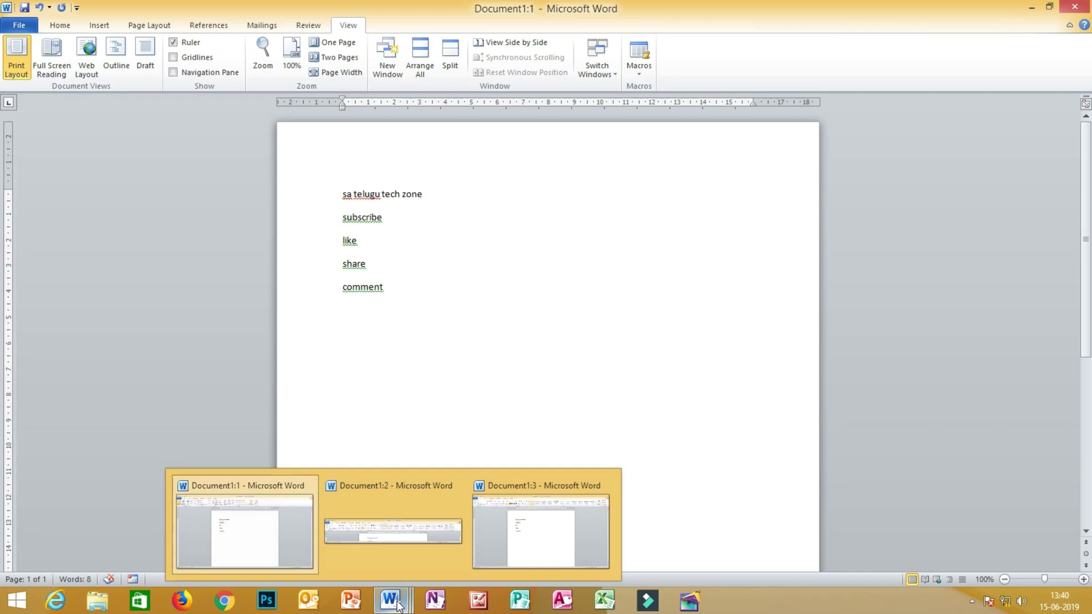
click(383, 517)
click(1047, 401)
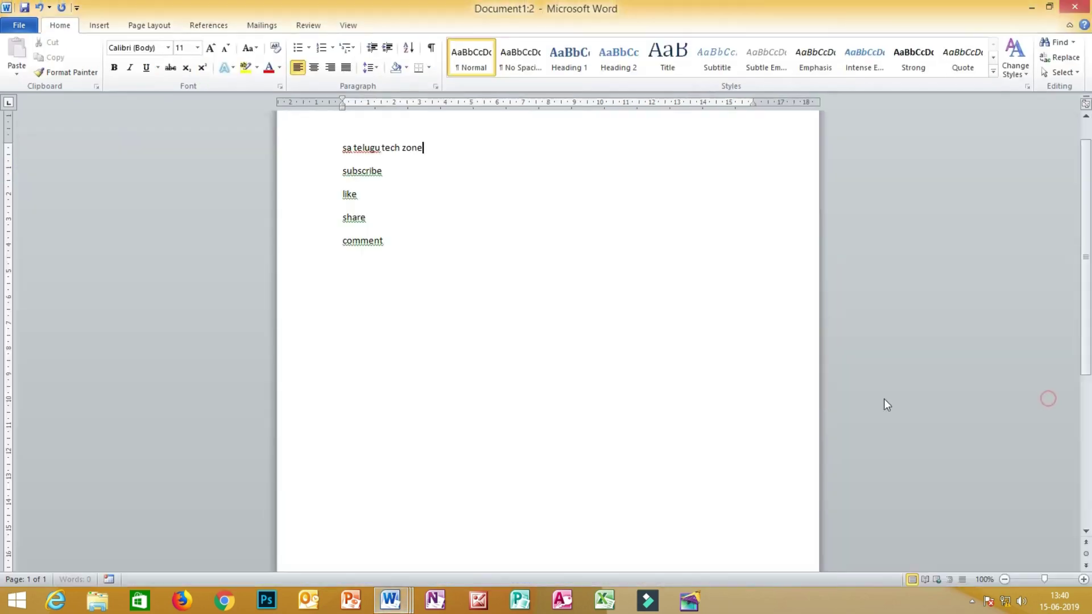
mouse_move(390, 601)
click(220, 520)
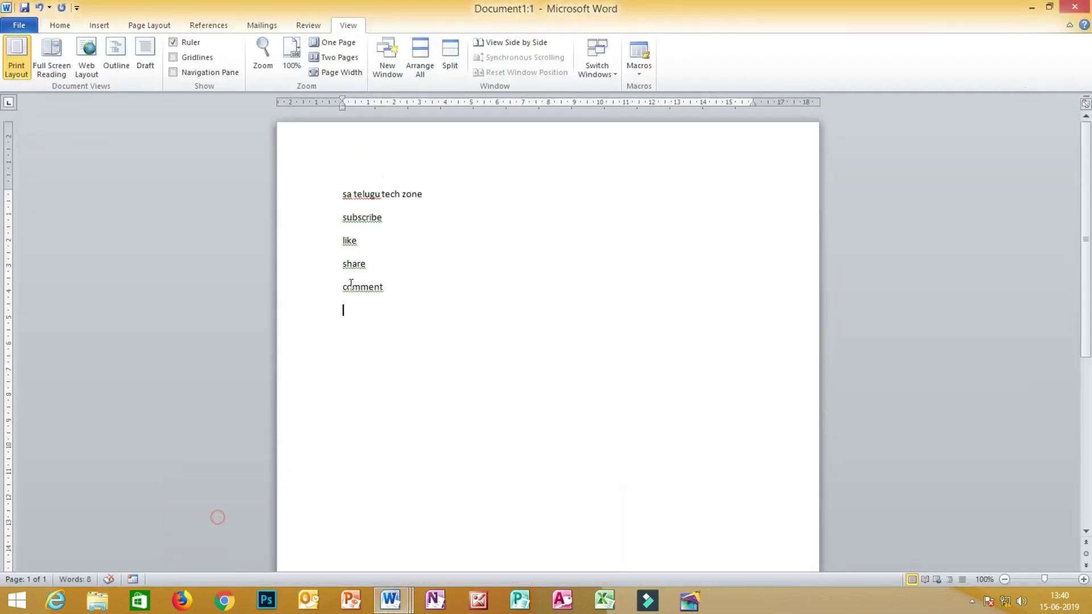
Step: Delete all text in the document and generate sample paragraphs with =rand(100,1)
click(445, 71)
drag(410, 364, 284, 180)
key(Delete)
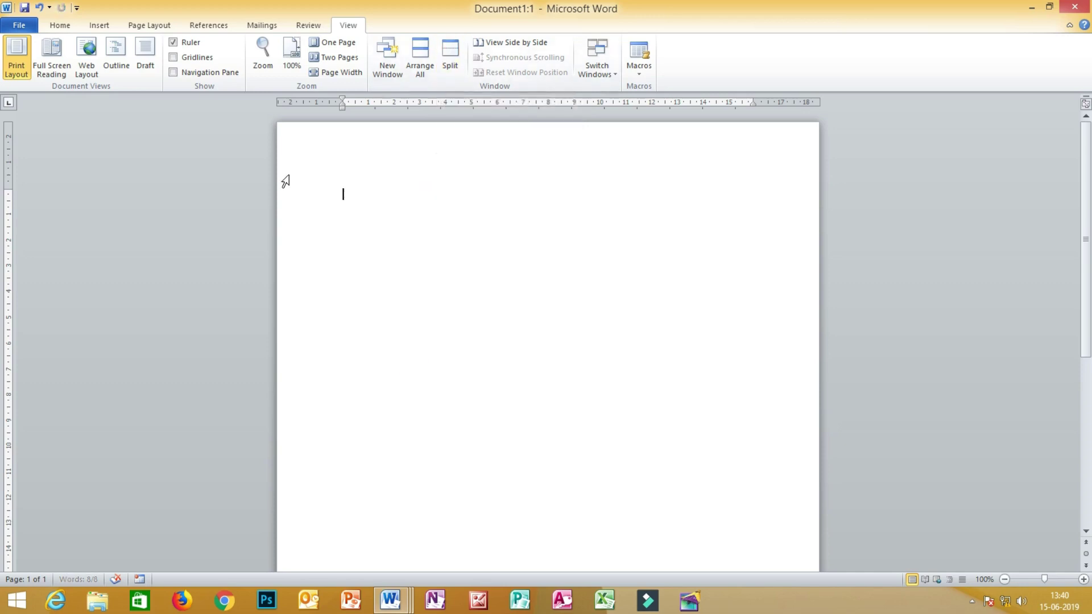
text(=rand(10)
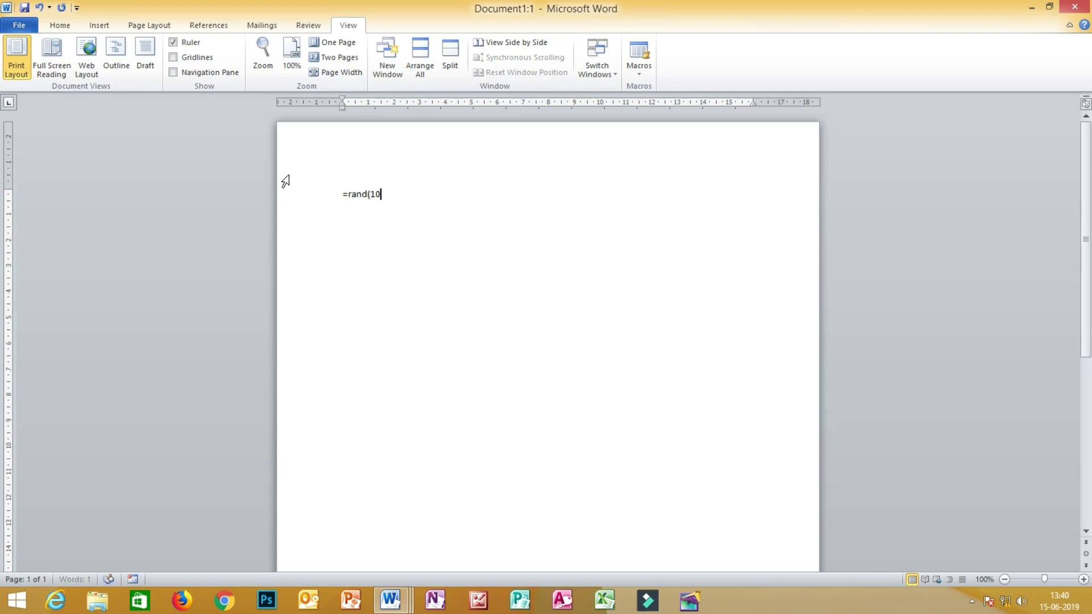
text(0,1))
key(Return)
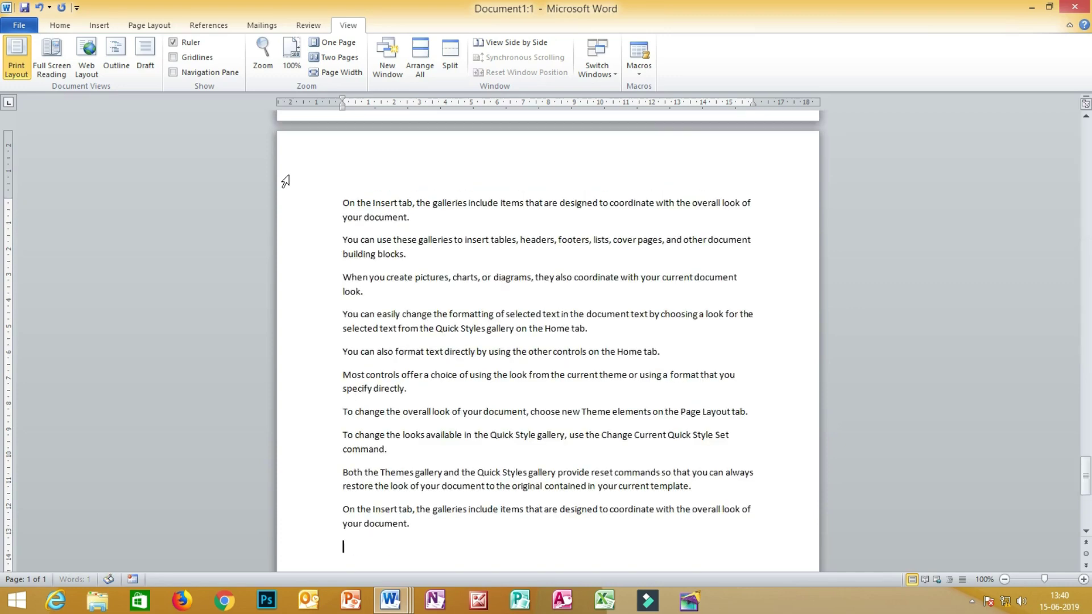
Step: Split the document window on page 1 just below the paragraph beginning "Both the Themes gallery"
drag(1080, 480, 1064, 103)
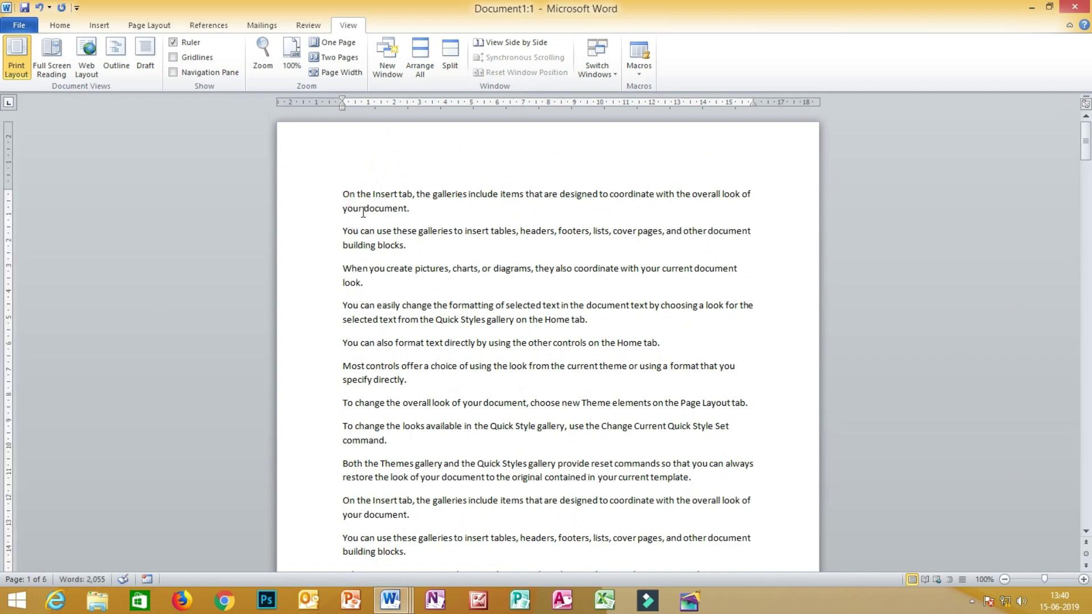
click(344, 197)
scroll(450, 372, down, 8)
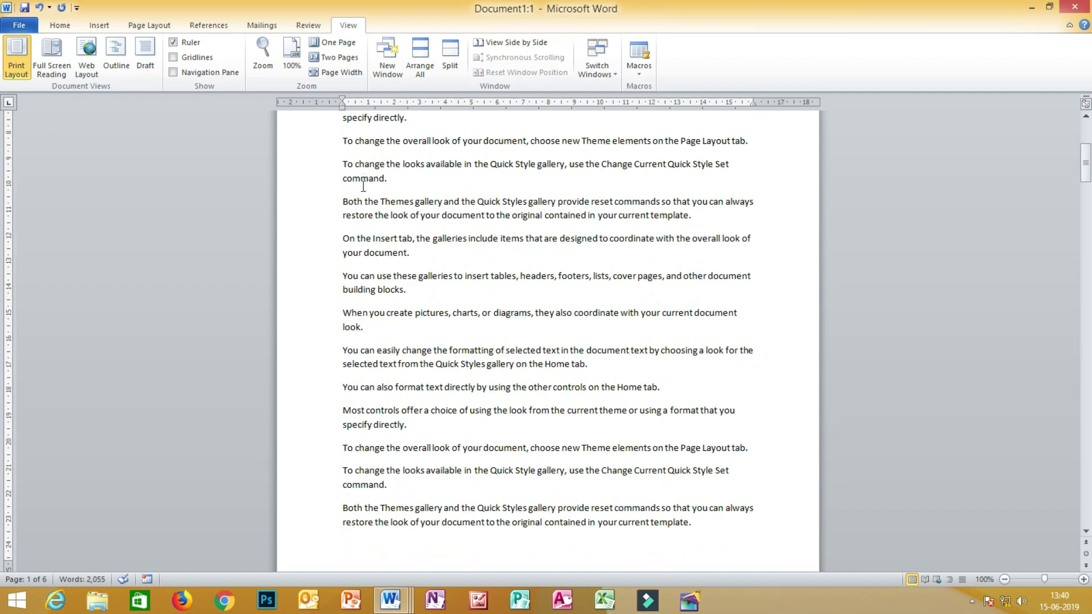
click(339, 201)
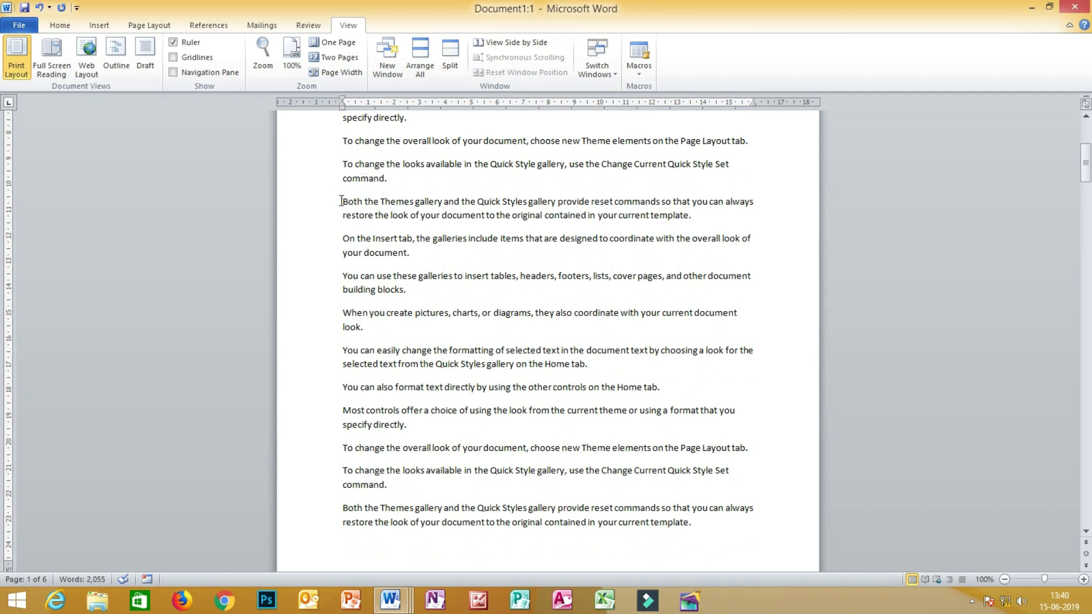
click(447, 61)
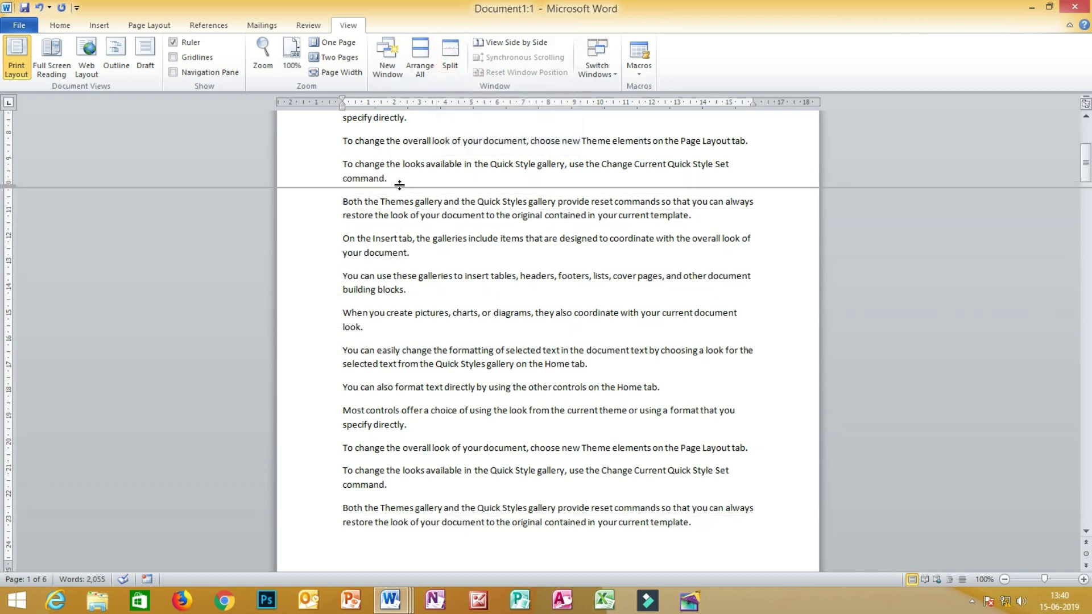
click(406, 226)
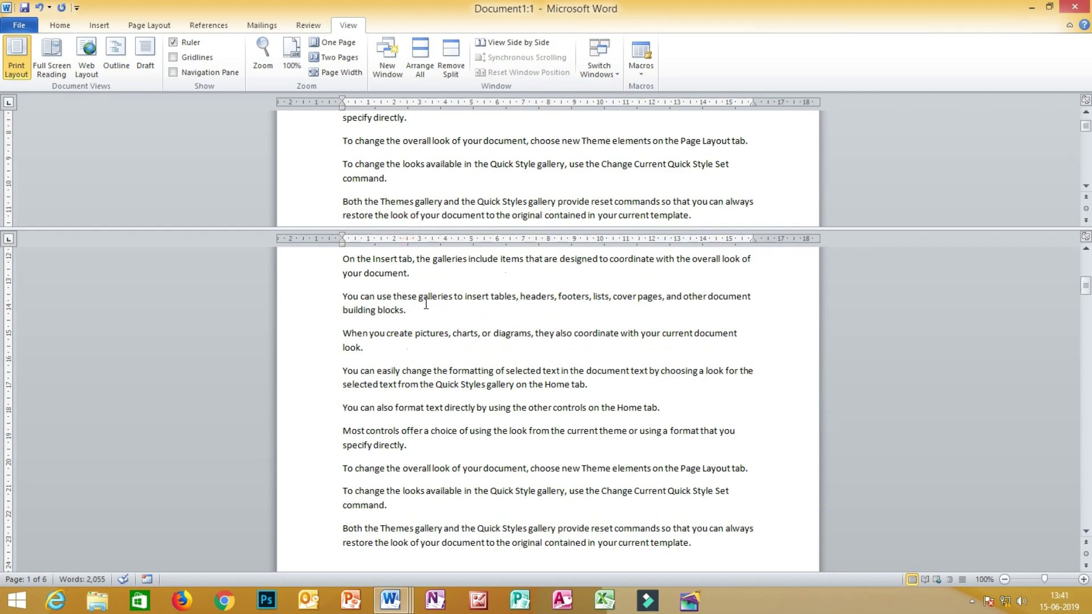
Step: Look through the upper and lower panes of the split document independently, and remove the window split
scroll(427, 313, up, 20)
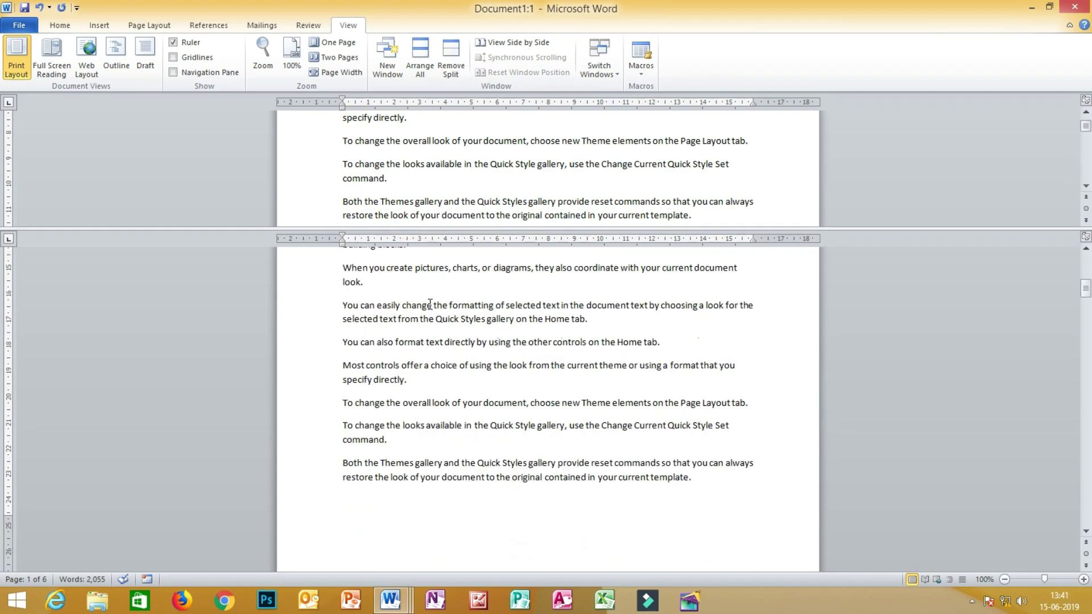
scroll(426, 307, up, 2)
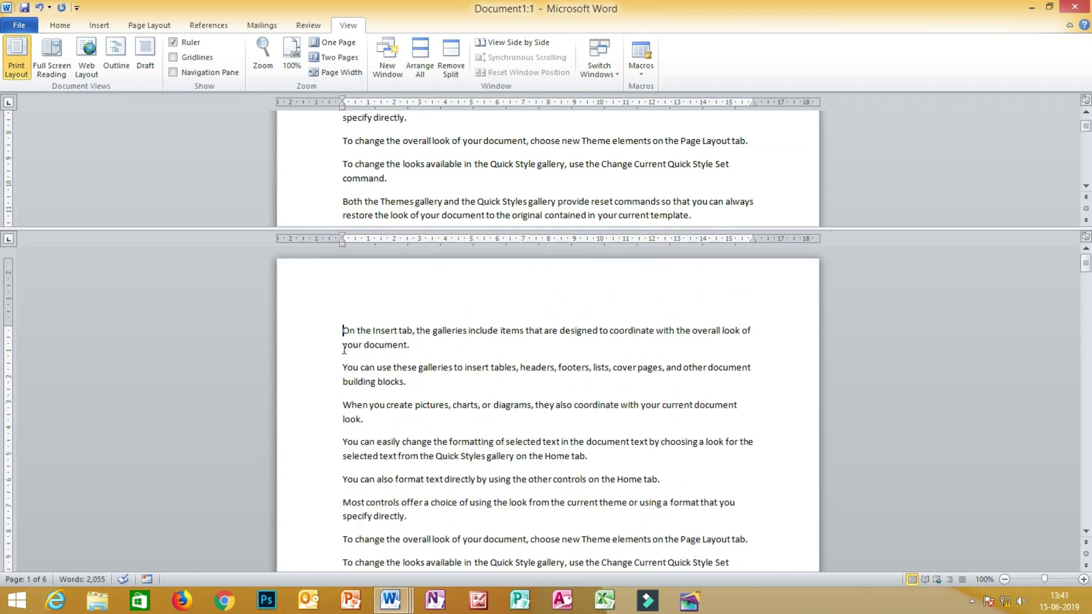
scroll(393, 152, down, 10)
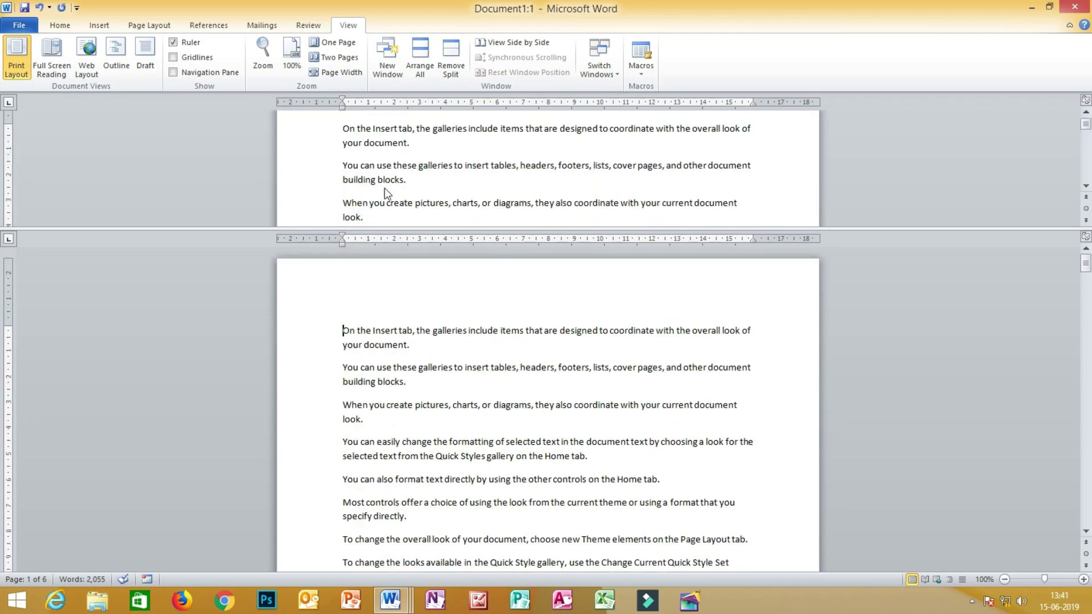
scroll(385, 187, down, 10)
scroll(436, 438, down, 15)
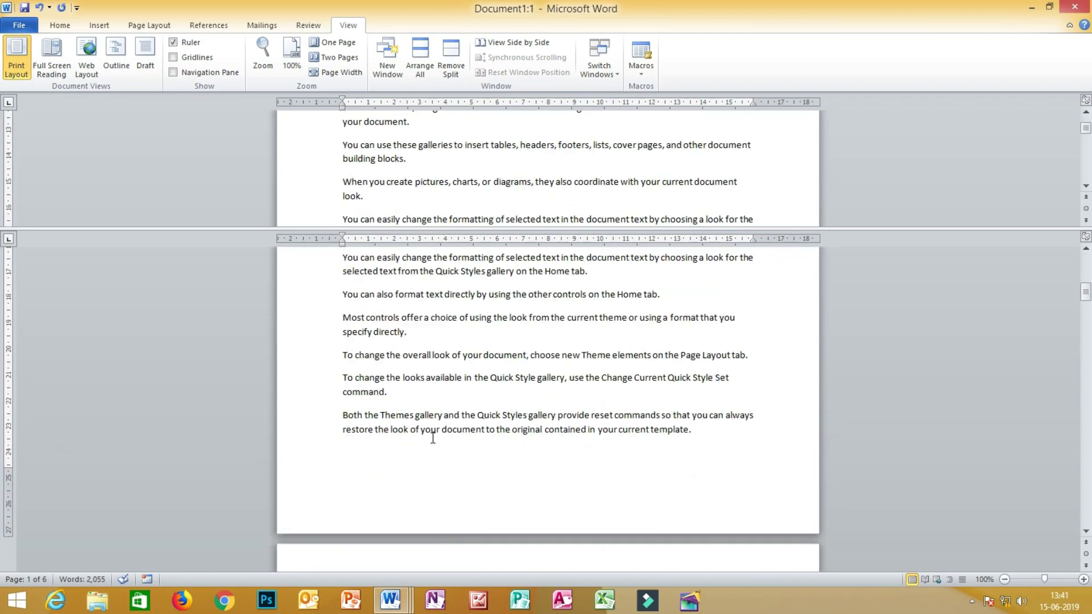
scroll(432, 438, down, 3)
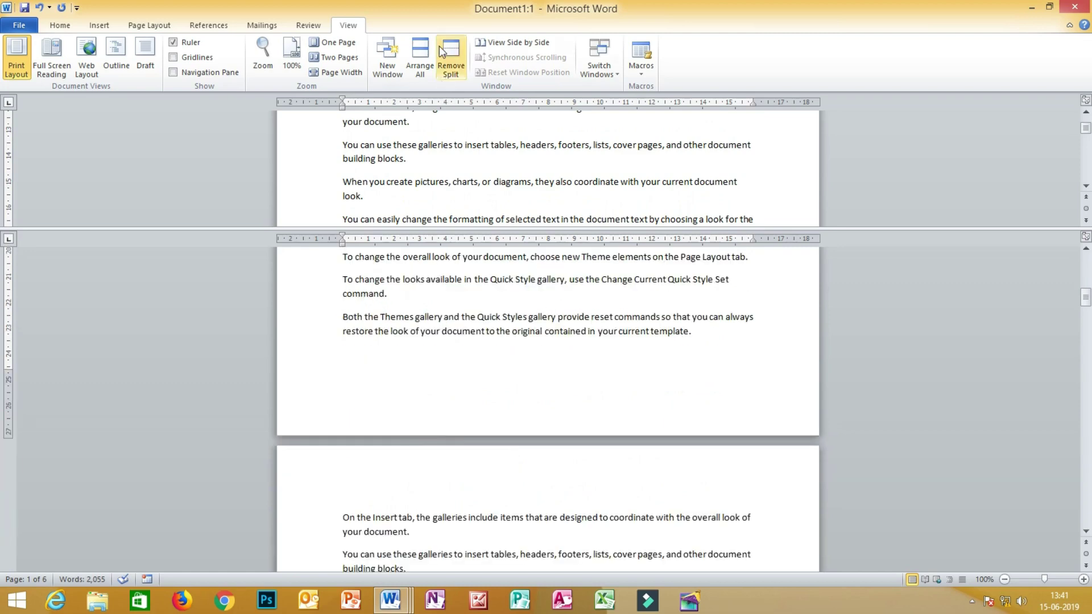
click(452, 67)
scroll(439, 267, up, 12)
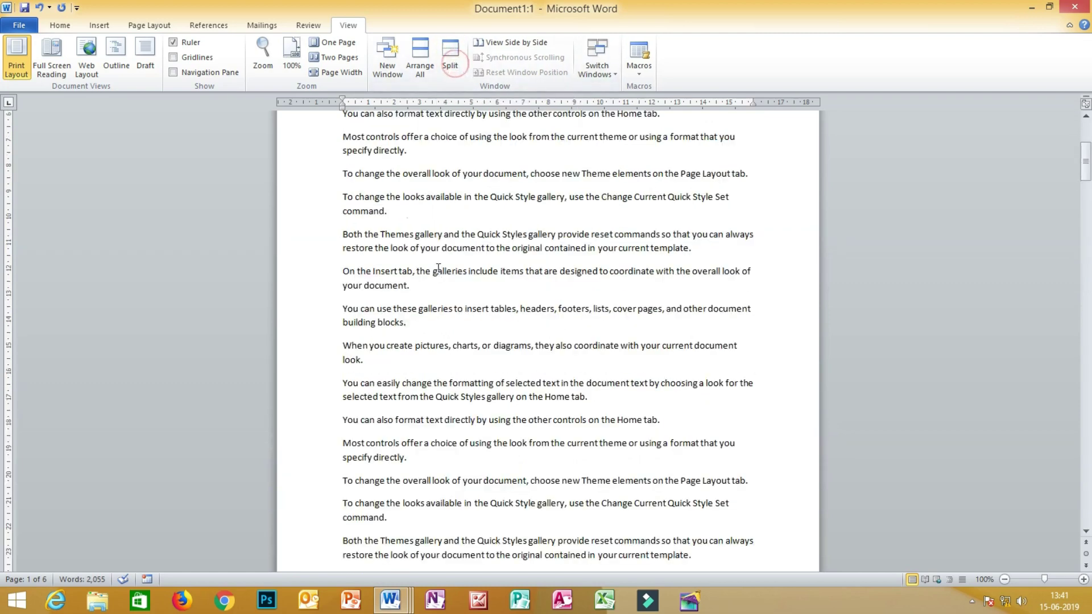